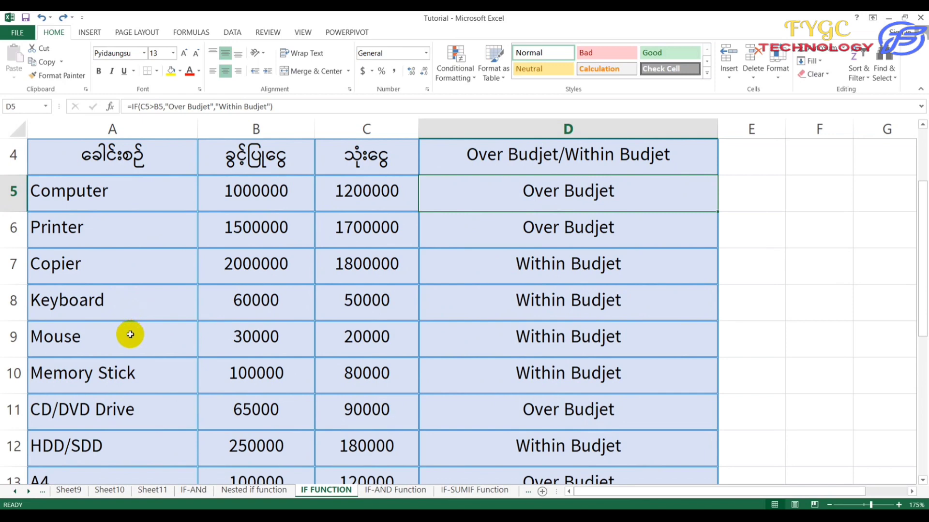
Scroll down the IF FUNCTION sheet to bring the budget table into view.
scroll(129, 333, "down", 1)
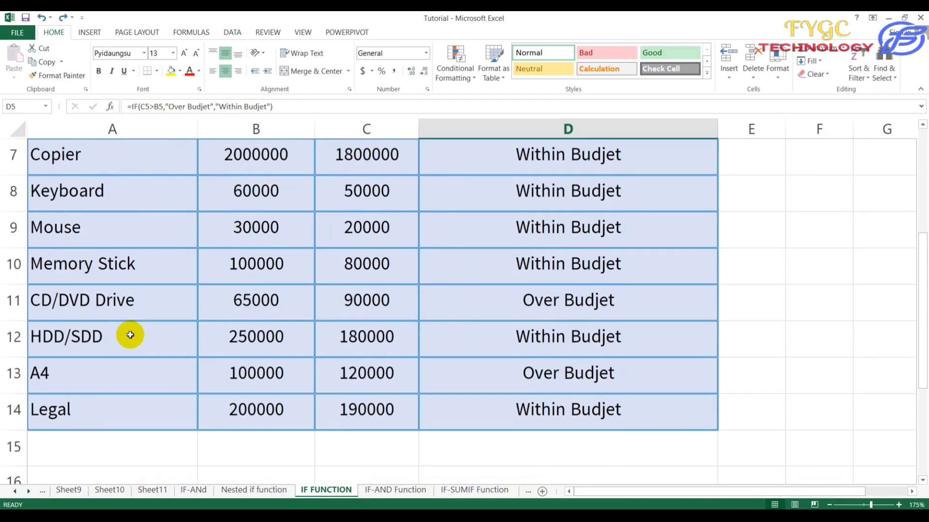
scroll(130, 335, "up", 2)
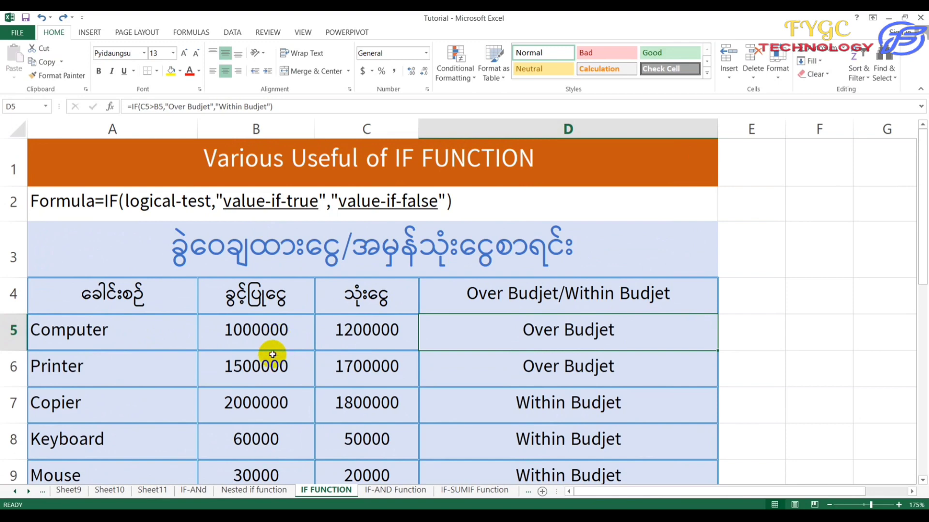
scroll(271, 353, "down", 1)
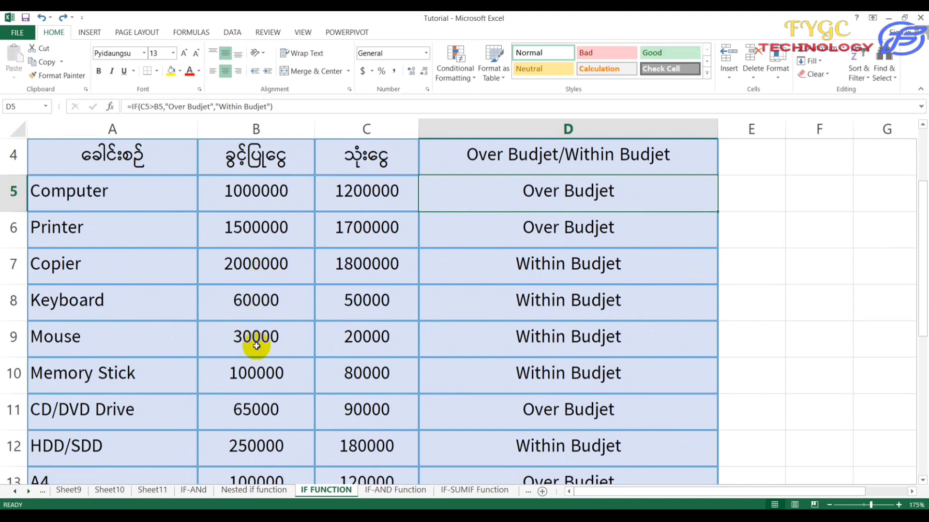
scroll(257, 343, "down", 1)
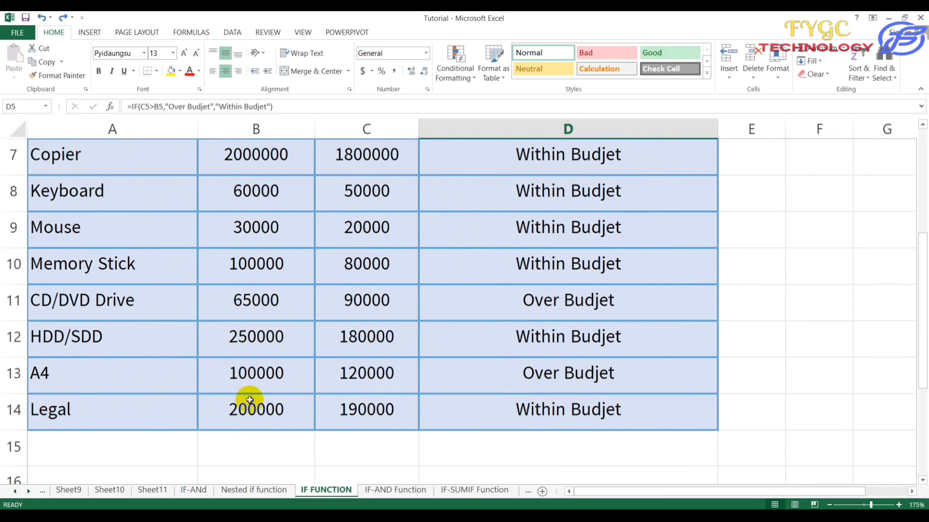
scroll(325, 382, "up", 2)
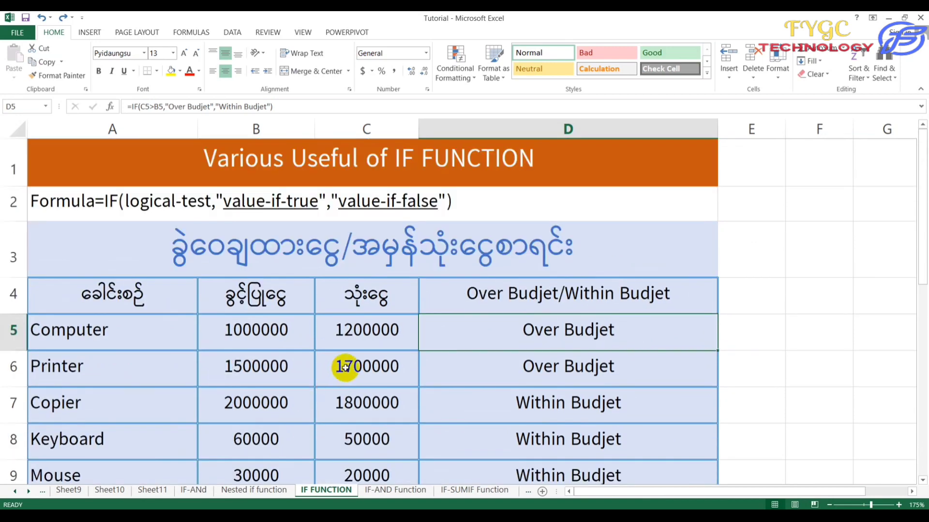
left_click(390, 338)
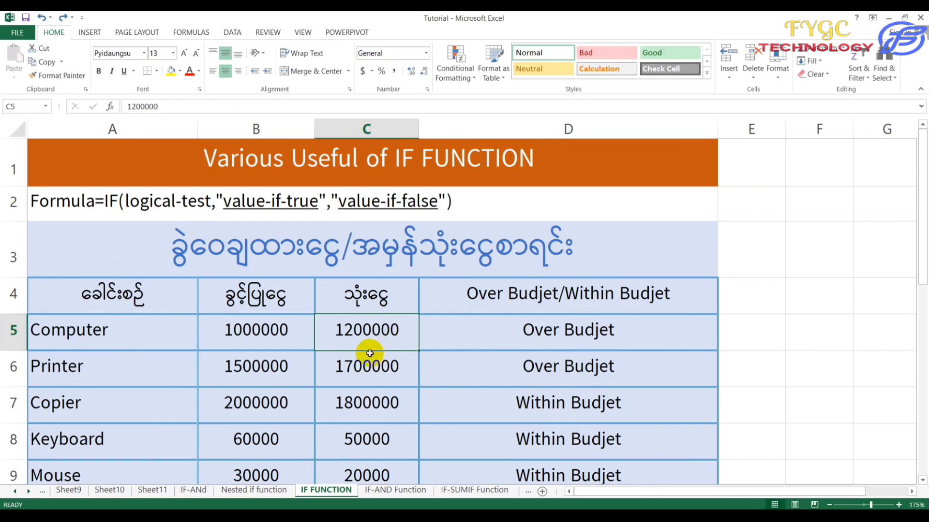
left_click(274, 342)
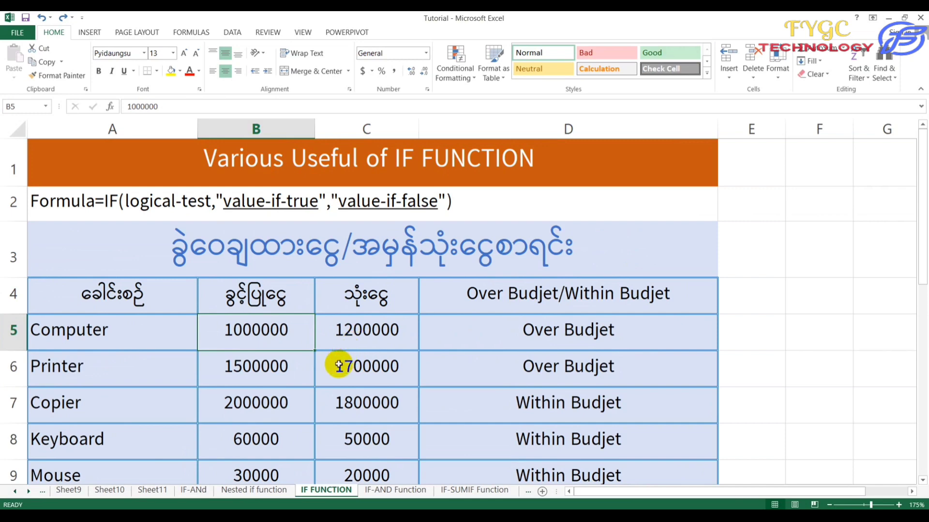
scroll(344, 384, "down", 2)
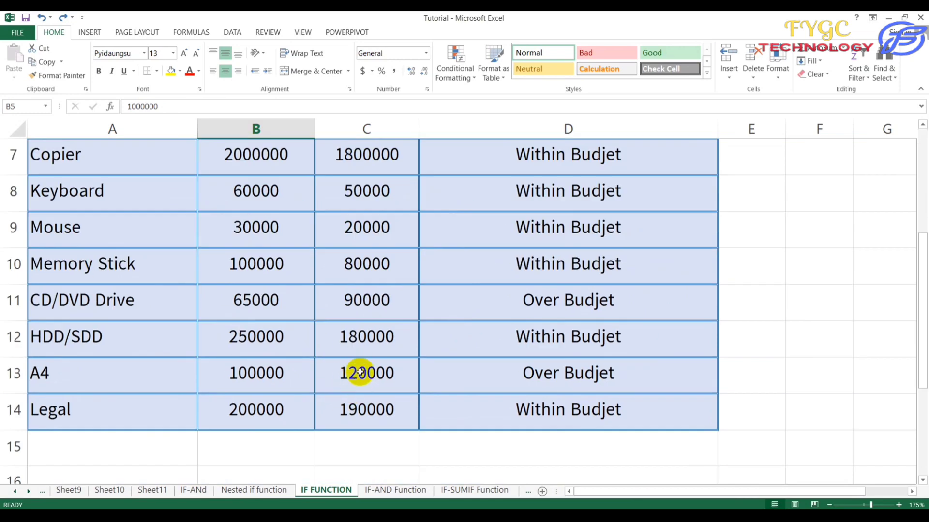
scroll(359, 373, "up", 1)
scroll(360, 373, "up", 1)
left_click_drag(517, 334, 536, 437)
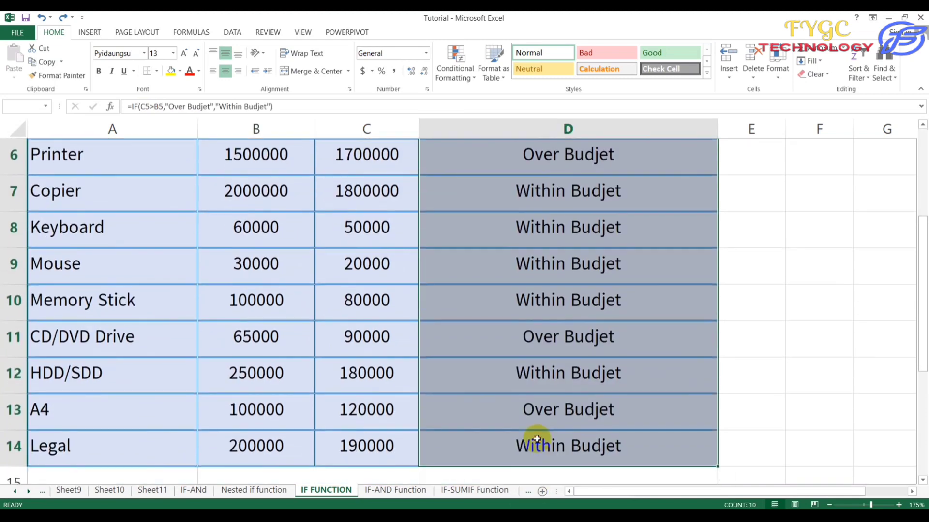
Undo the filled Over/Within Budjet results in column D and select D5.
key("ctrl+z")
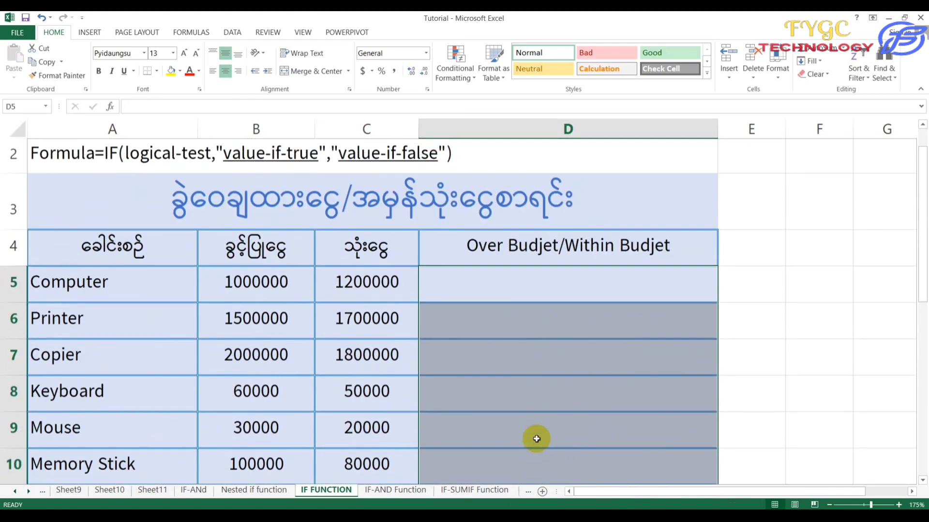
left_click(513, 288)
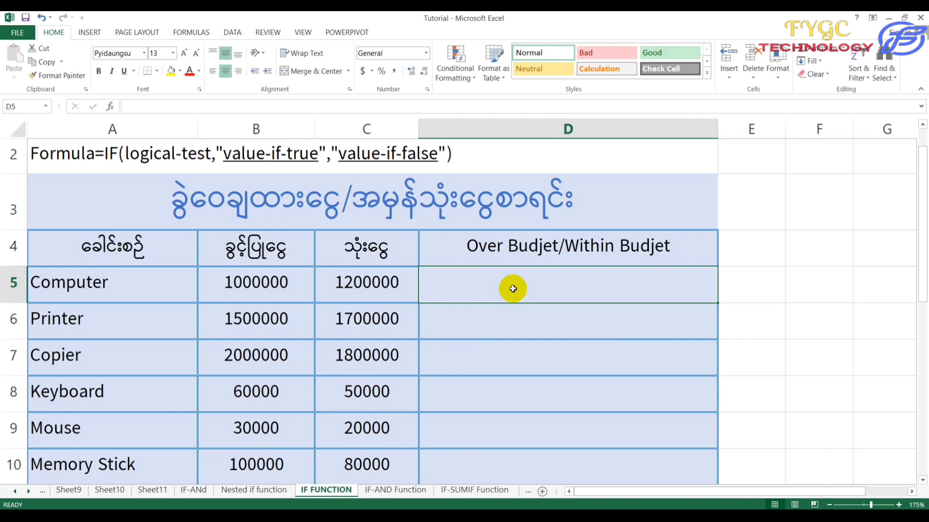
Enter =IF(C5>B5,"Over Budjet","Within Budjet") in D5 for the Computer row.
type("=if")
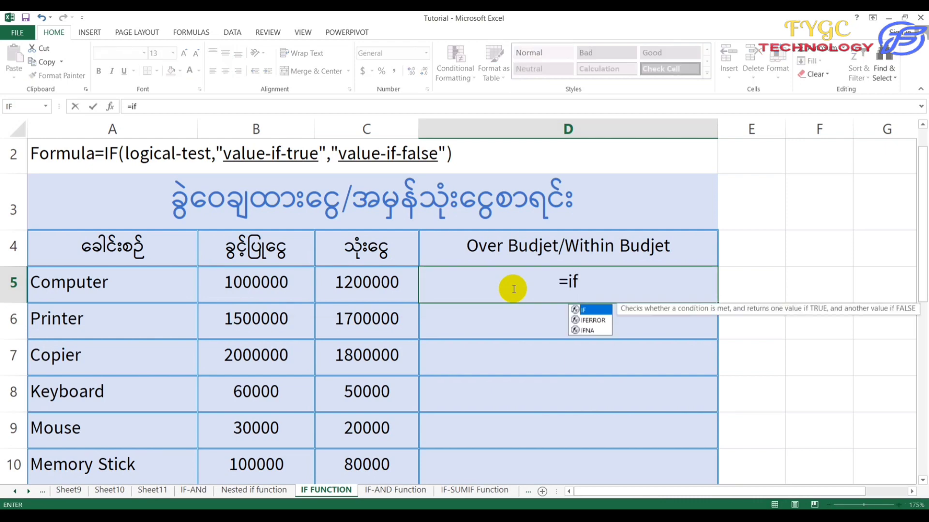
type("(")
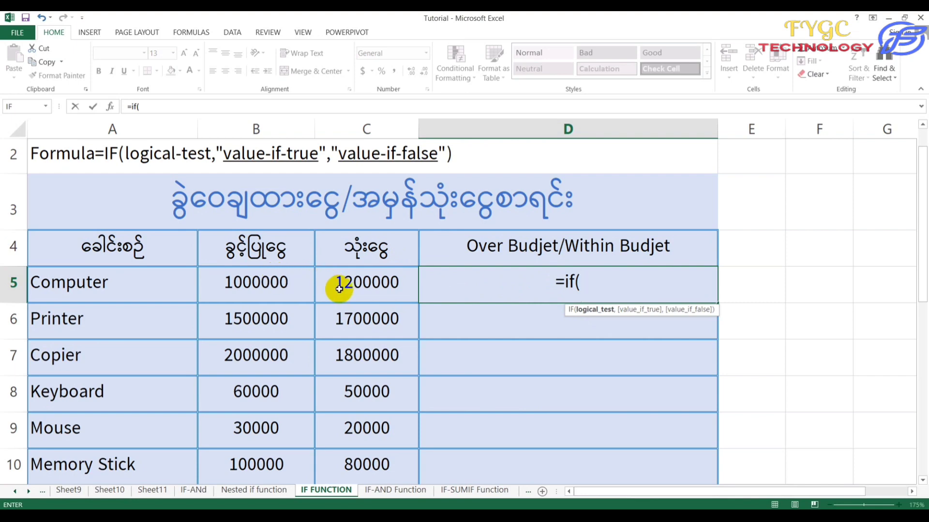
left_click(361, 287)
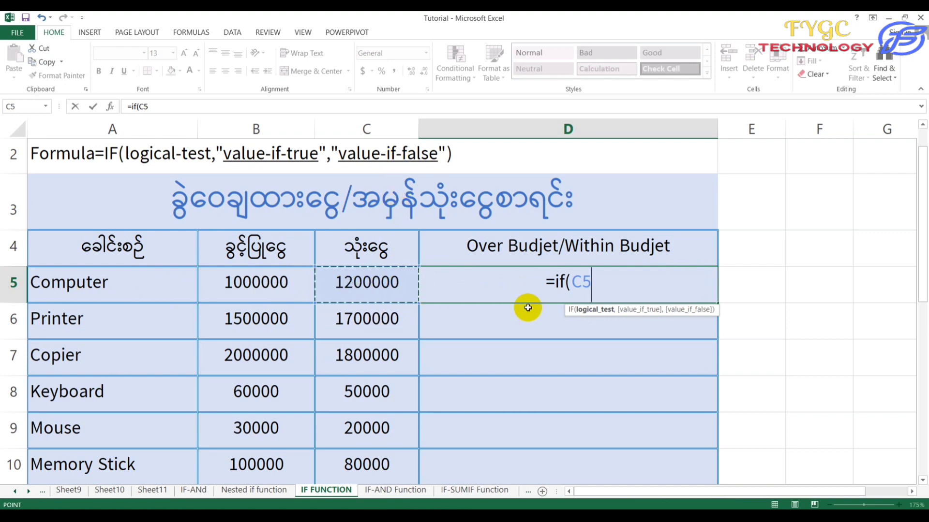
type("z")
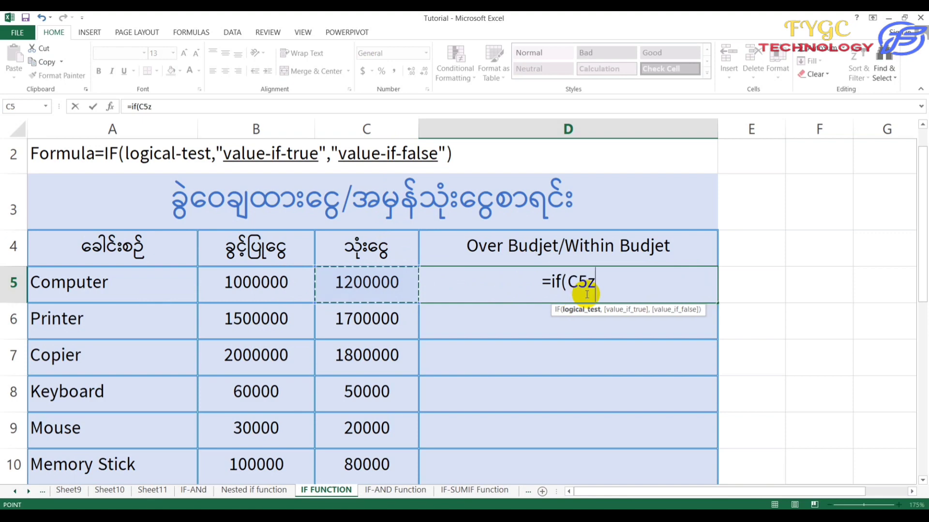
key("BackSpace")
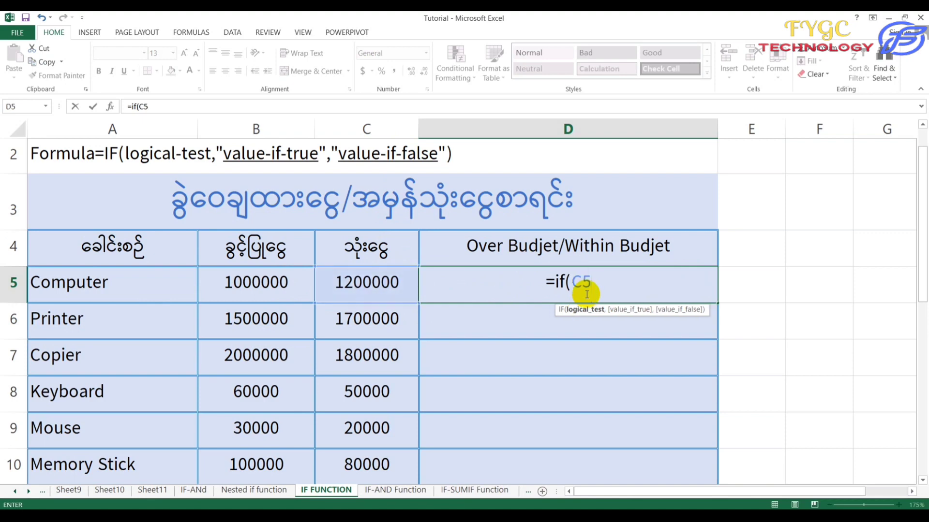
type(">")
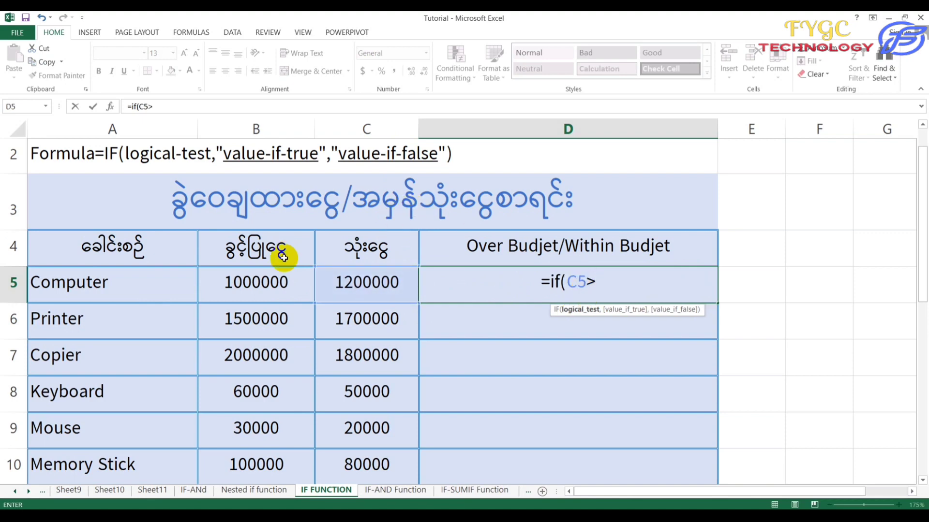
left_click(251, 278)
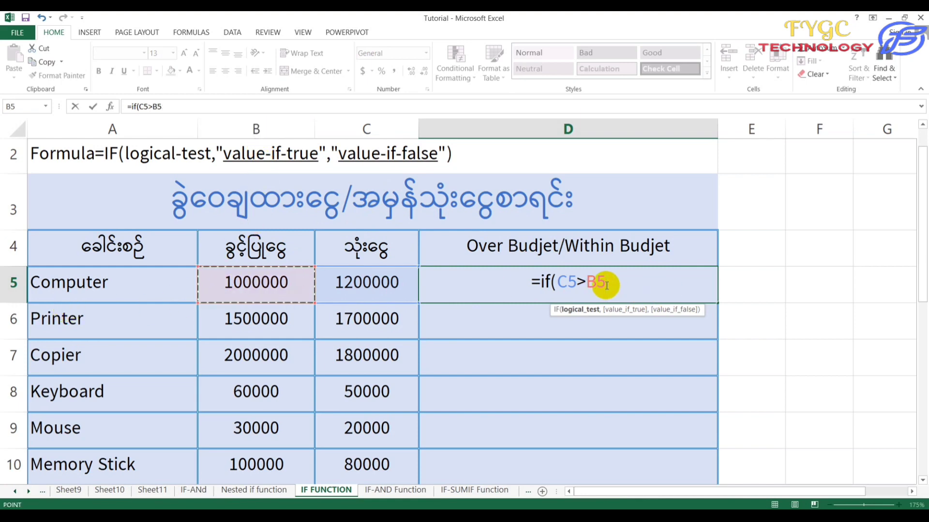
type(",")
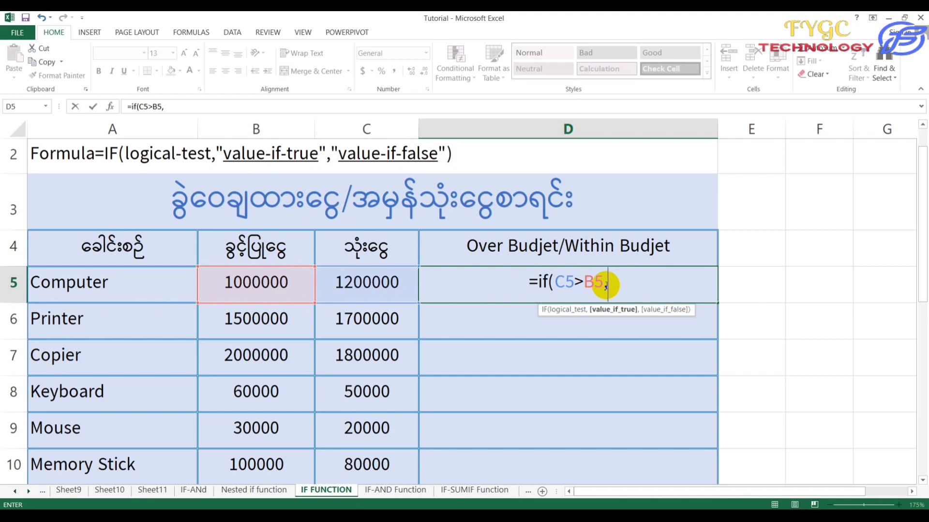
type("\"")
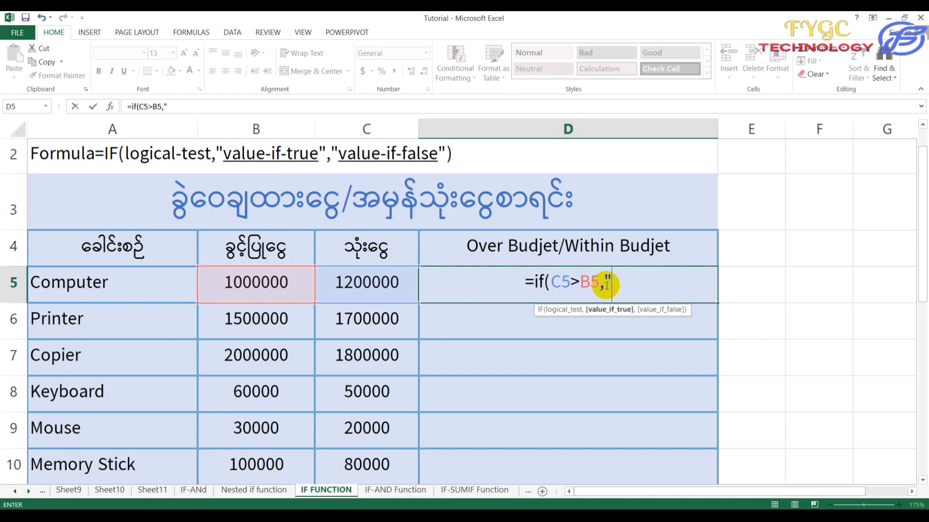
type("Over ")
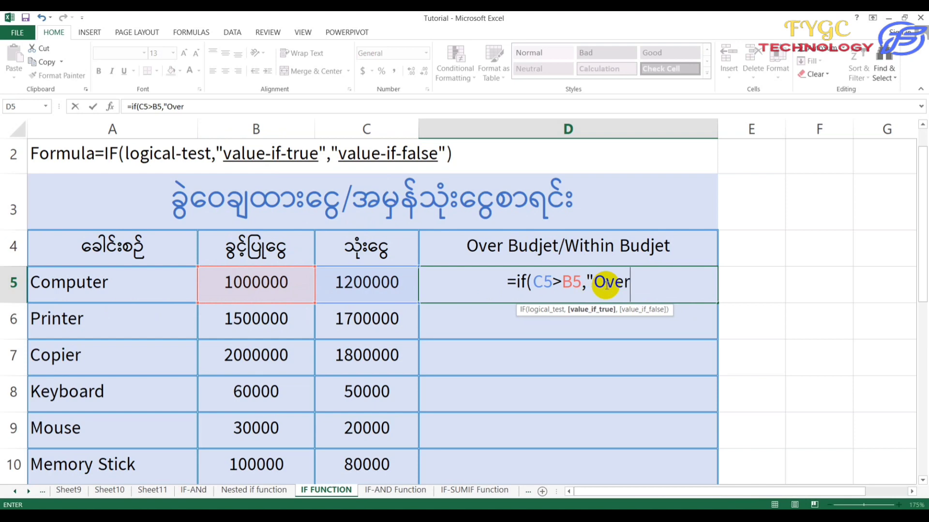
type("Bud")
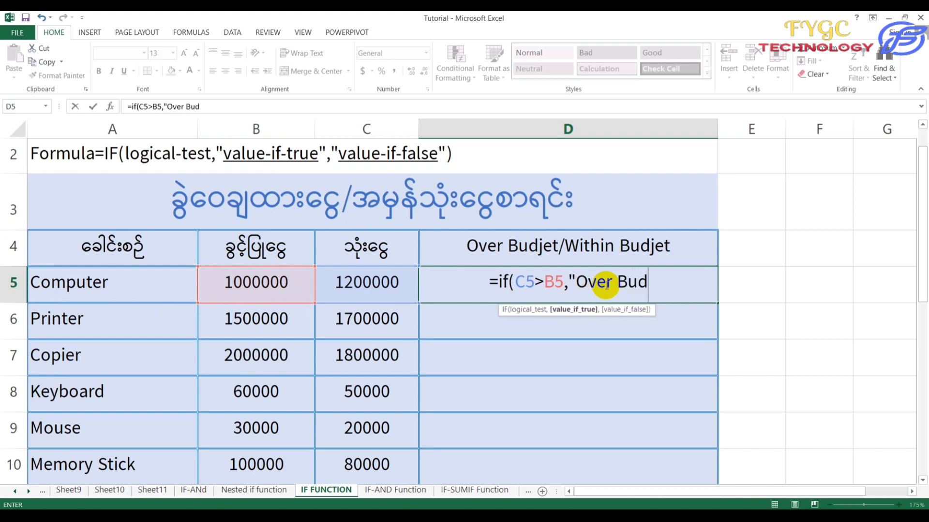
type("jet\"")
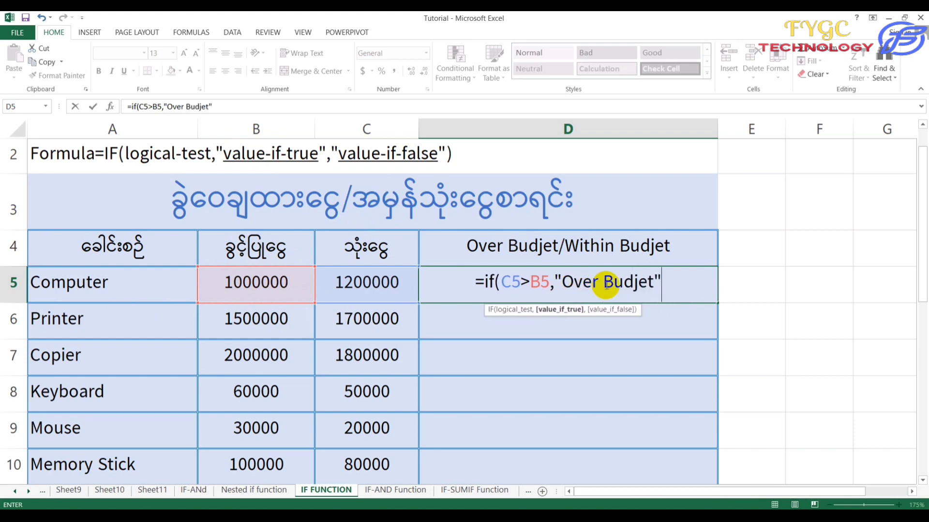
type(",")
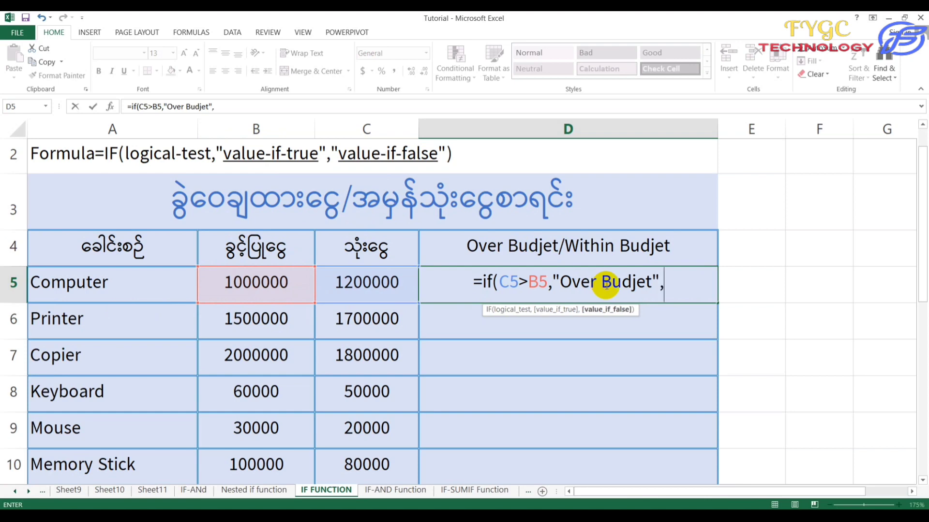
type("\"")
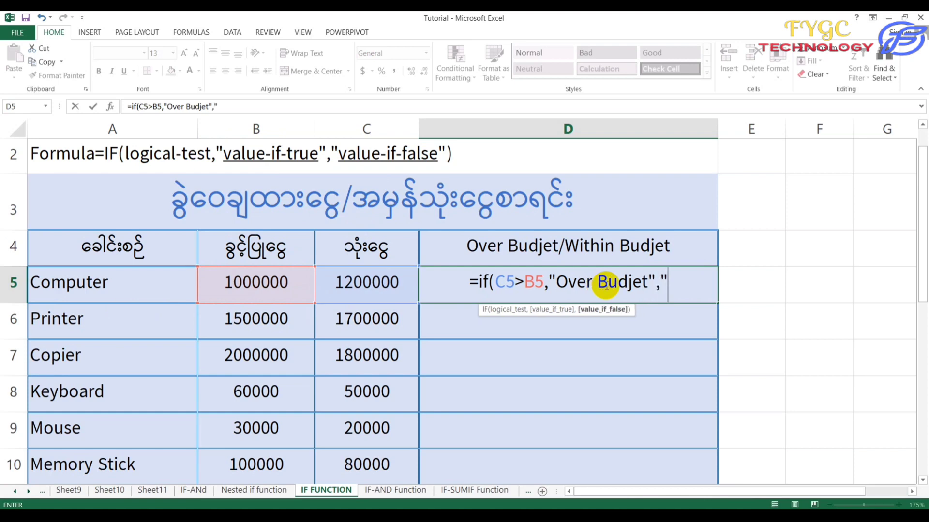
type("With")
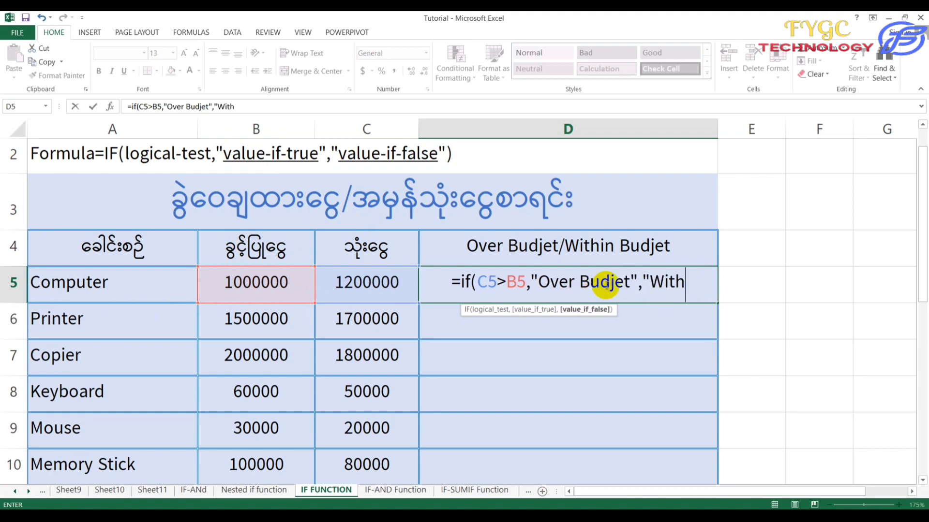
type("in")
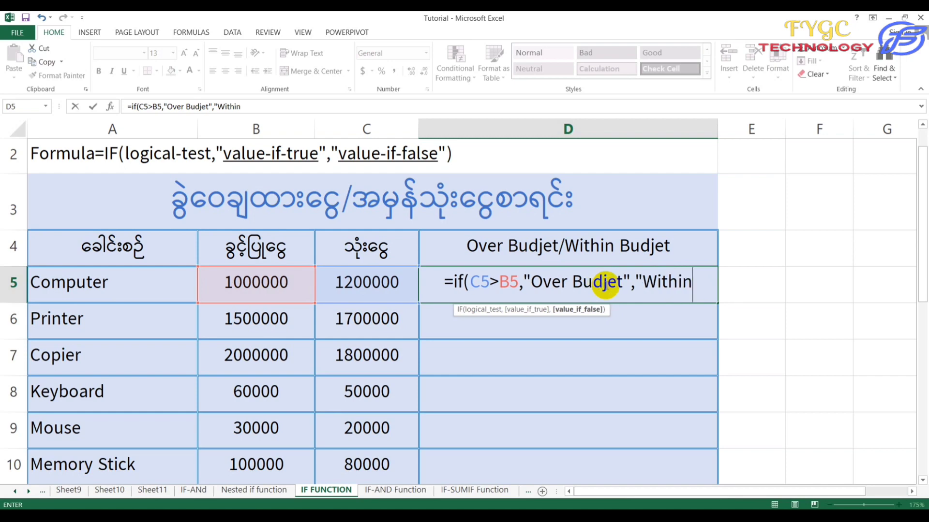
type(" Budjet")
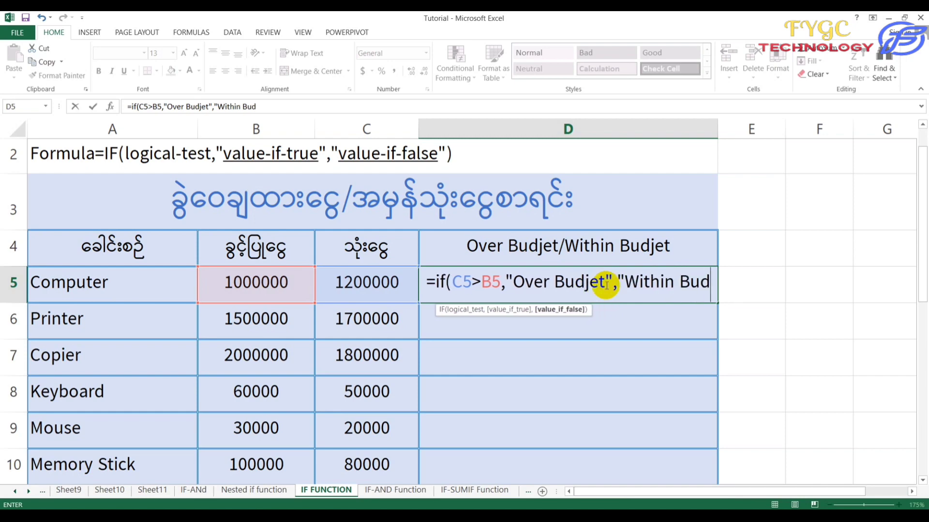
type("\")")
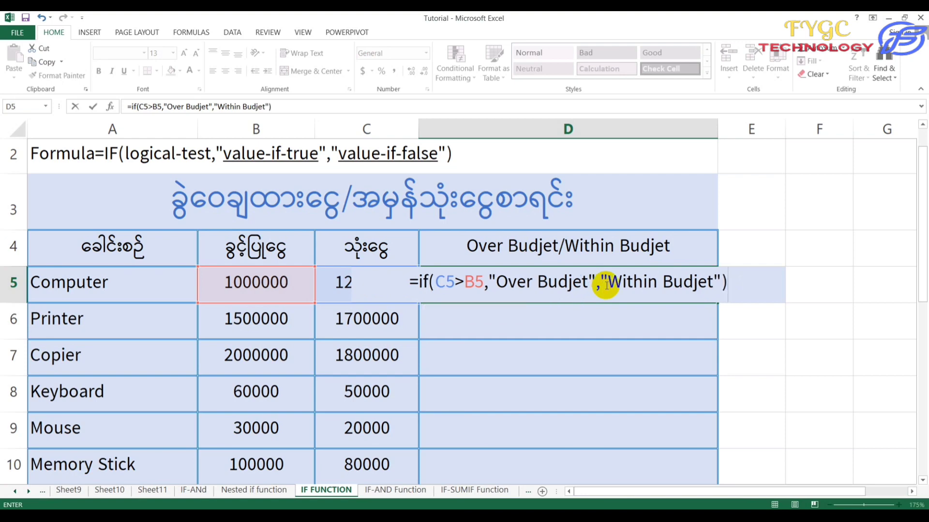
key("Return")
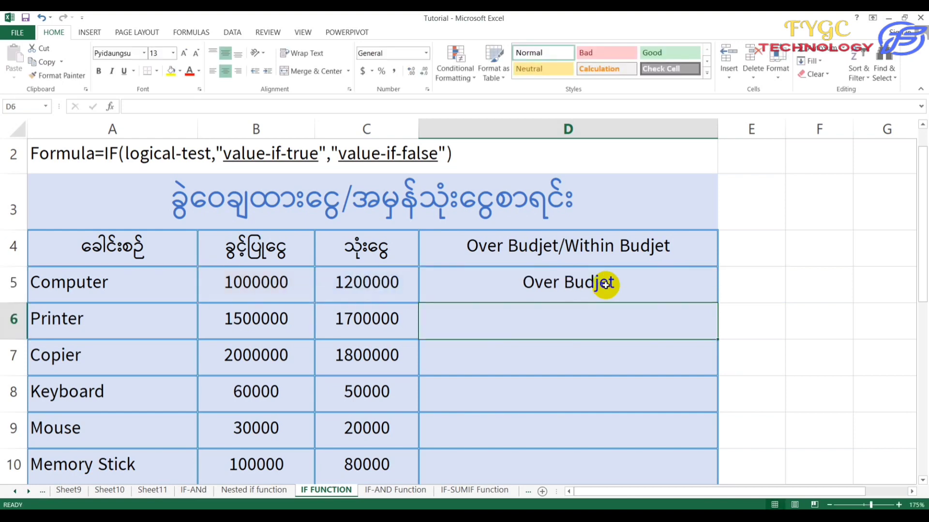
Check D5's formula against Computer's 1000000 budget and 1200000 spent, then begin =if( in D6.
left_click(605, 284)
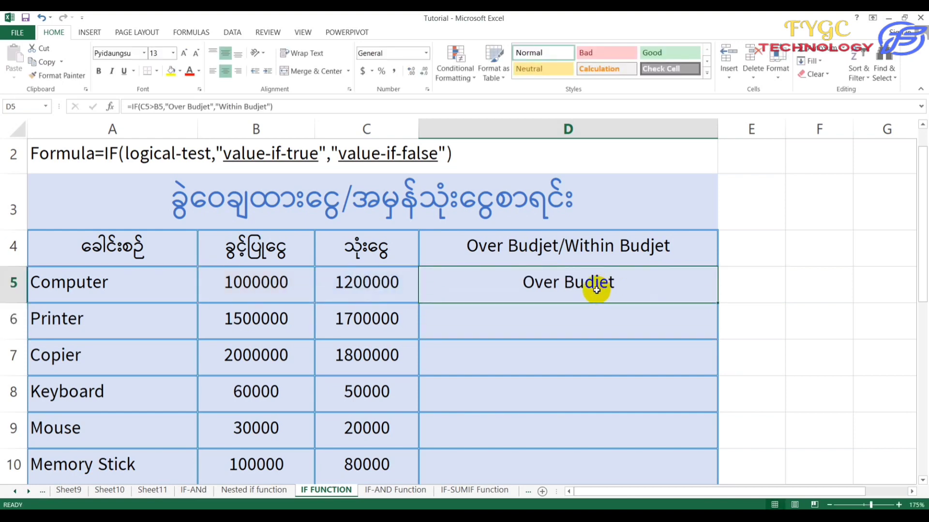
left_click(270, 284)
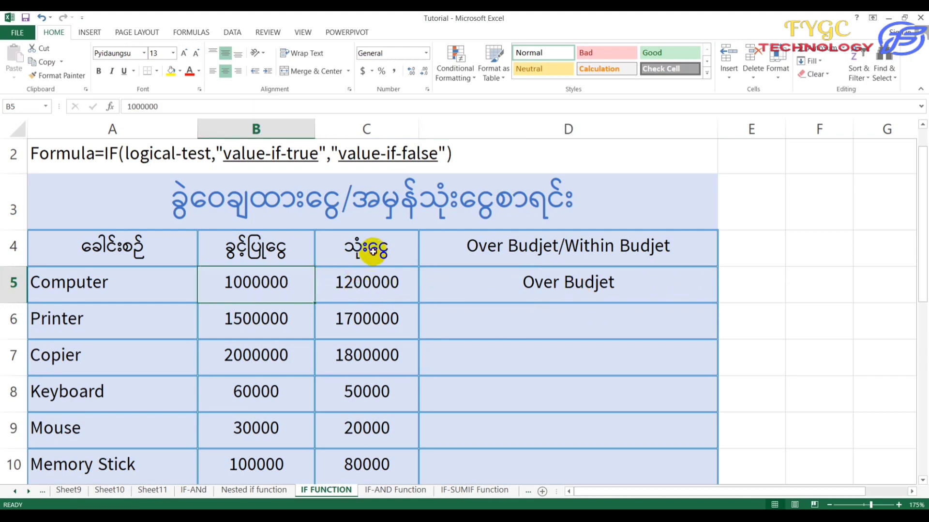
left_click(373, 278)
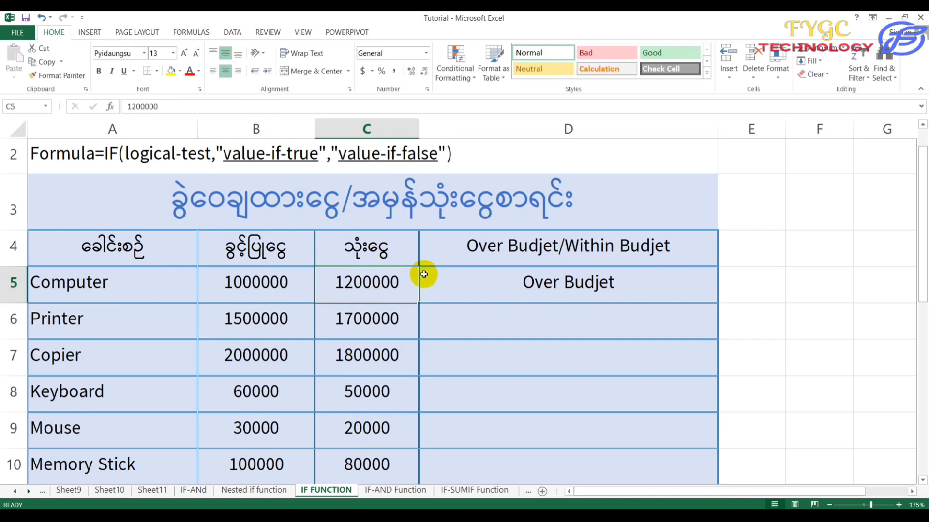
left_click(484, 288)
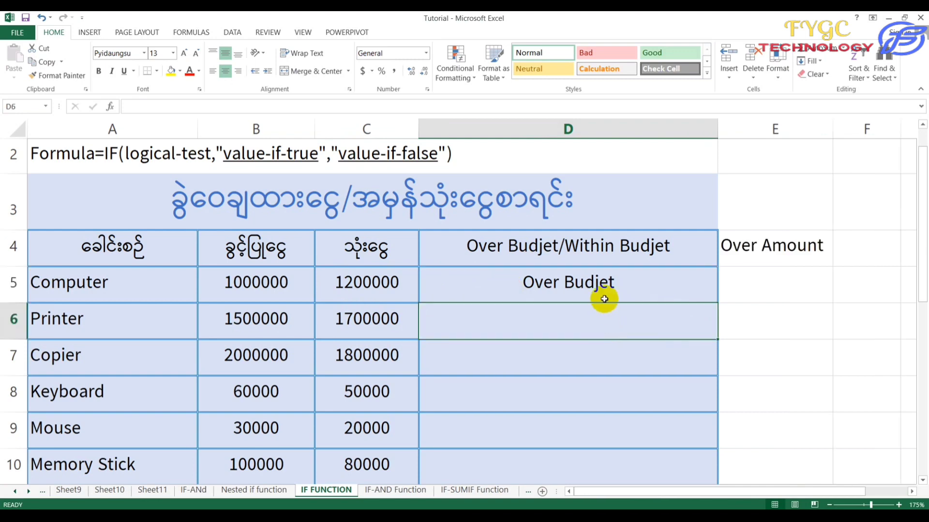
left_click(602, 289)
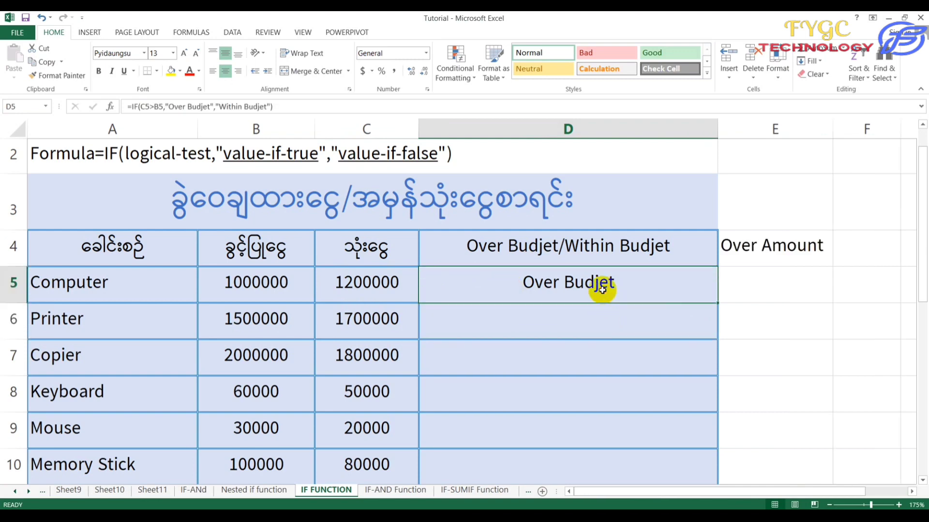
left_click(595, 328)
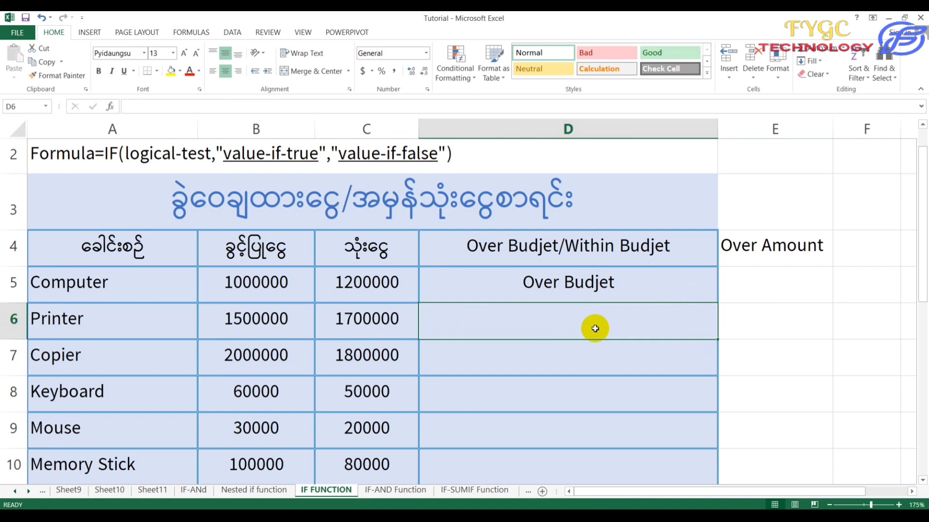
type("=if")
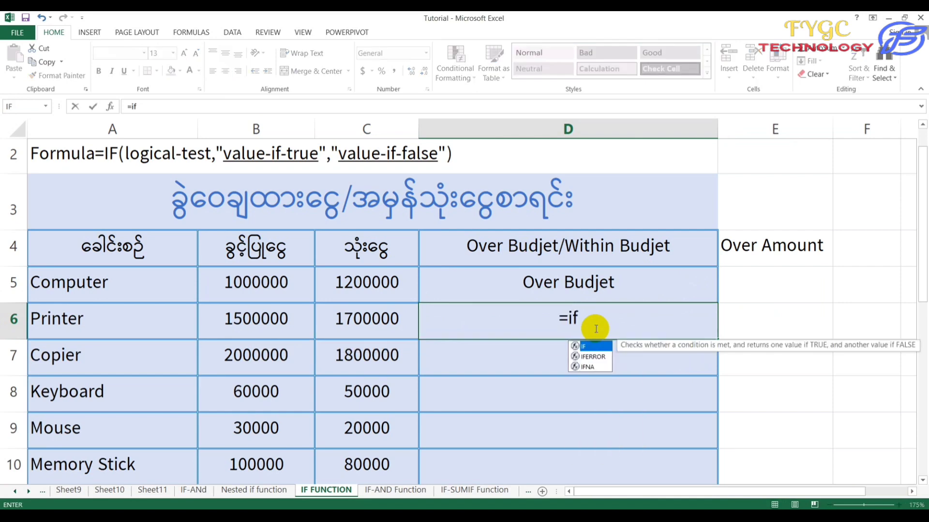
type("(")
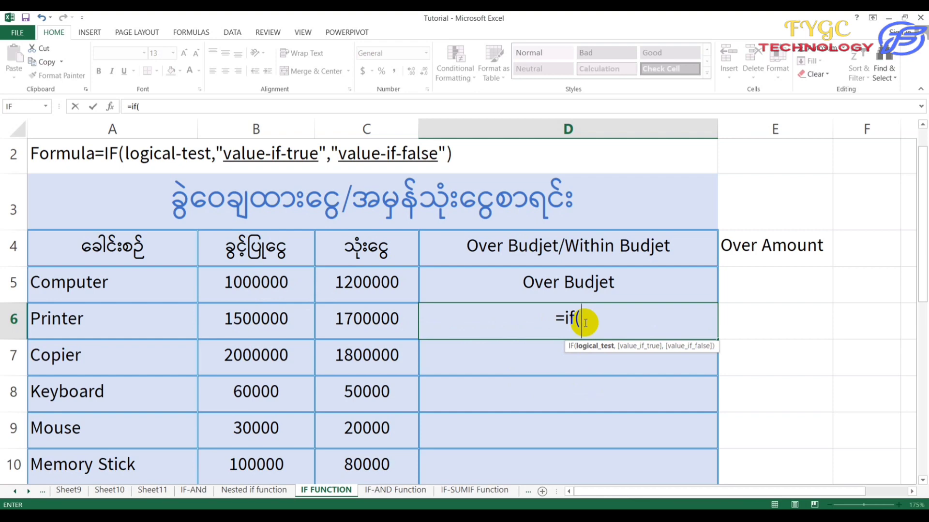
Complete D6 as =IF(B6>C6,"Within Budjet","Over Budjet") for the Printer row.
left_click(275, 325)
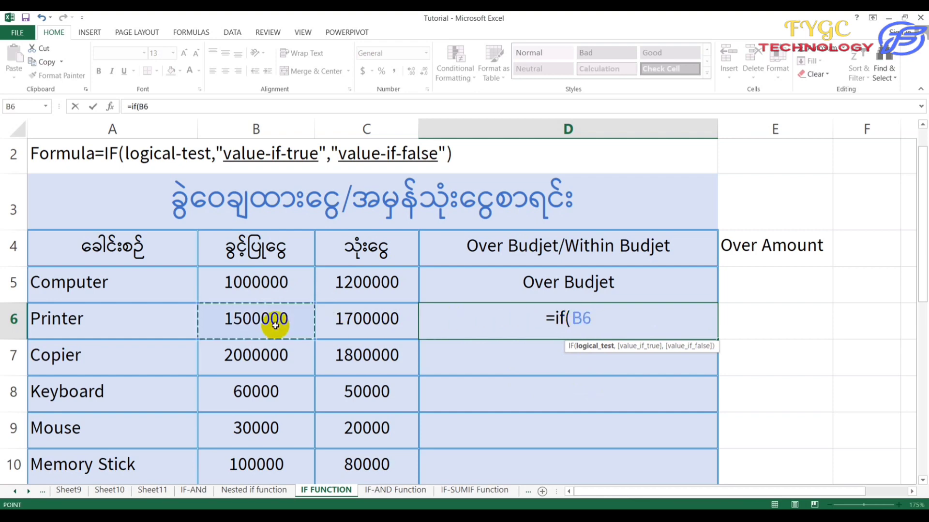
type(">")
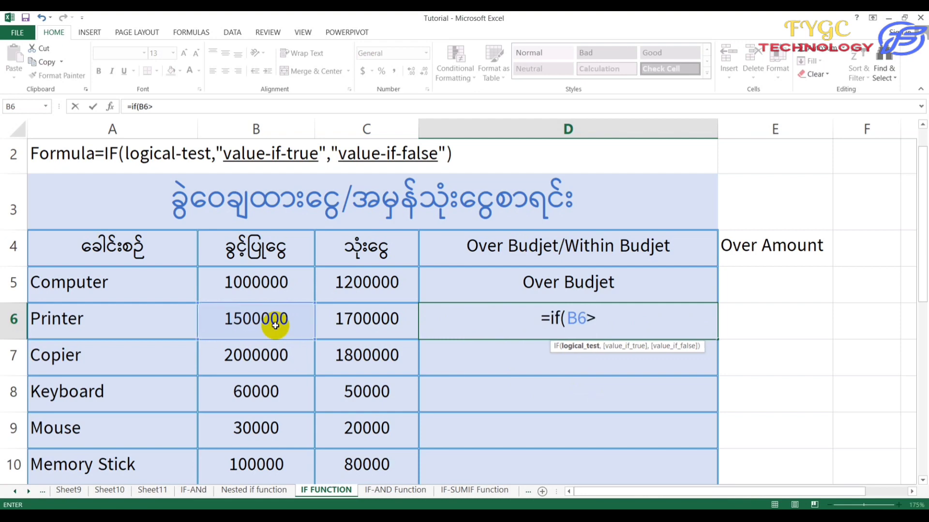
left_click(374, 327)
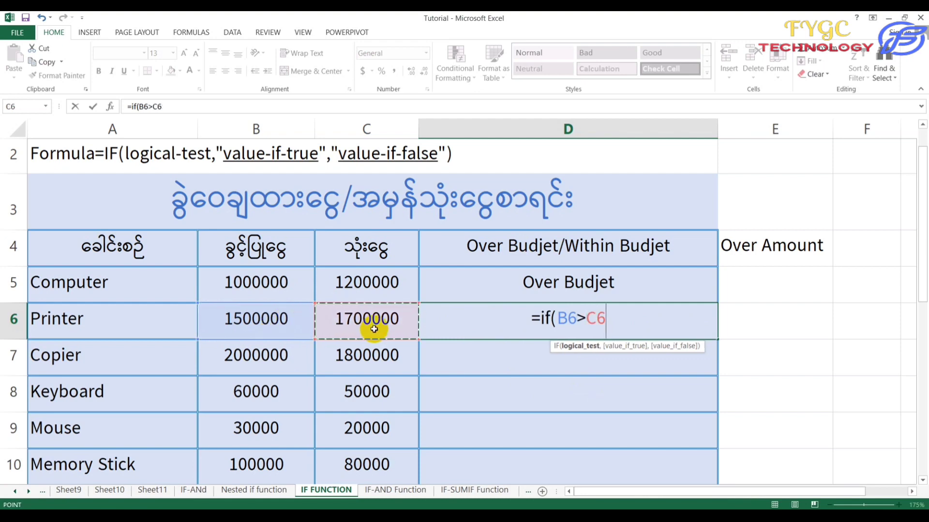
type(",")
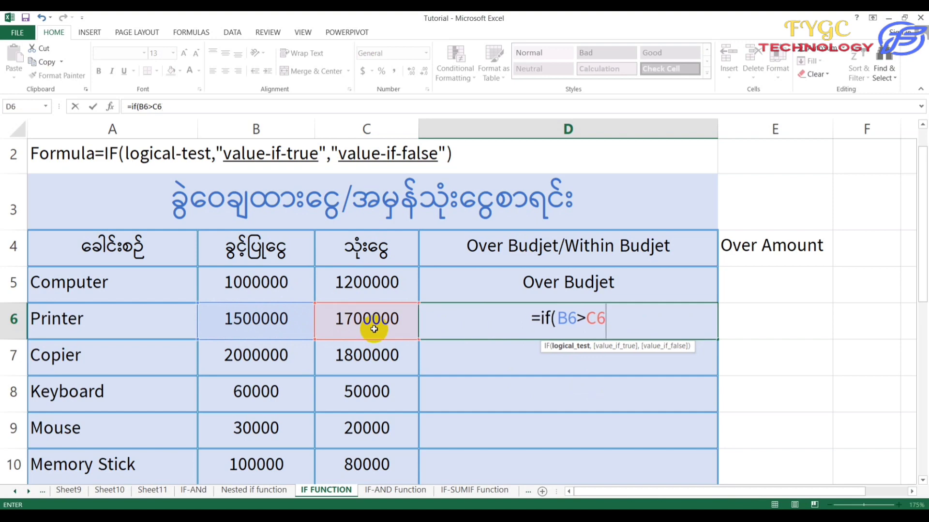
type("\"")
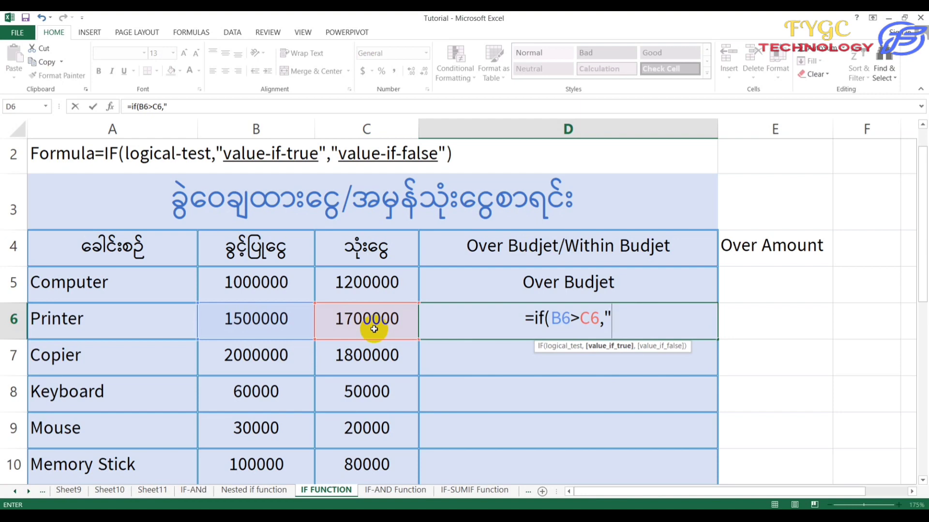
type("Withi")
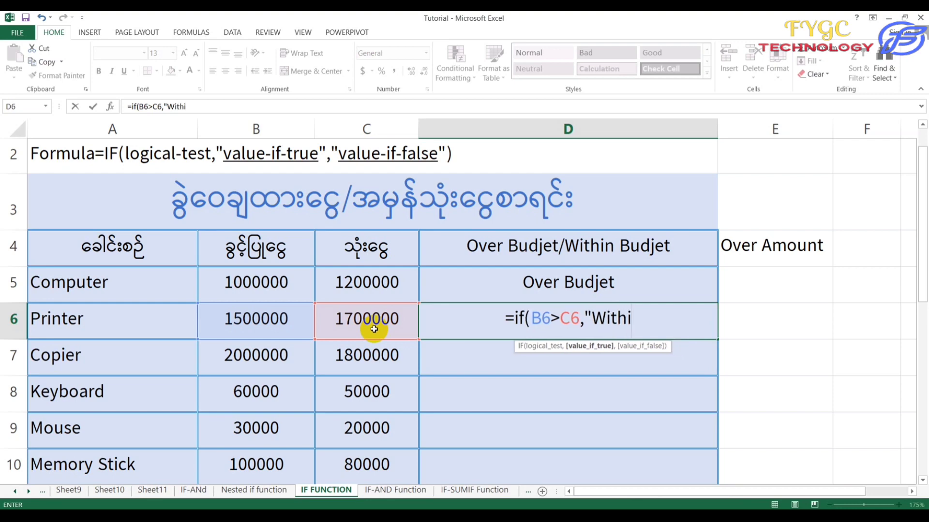
type("n Budje")
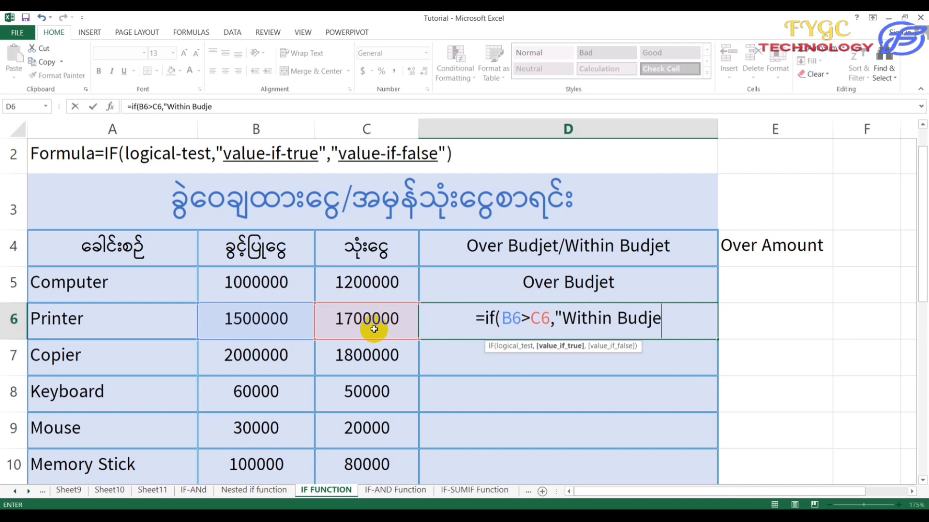
type("t\",")
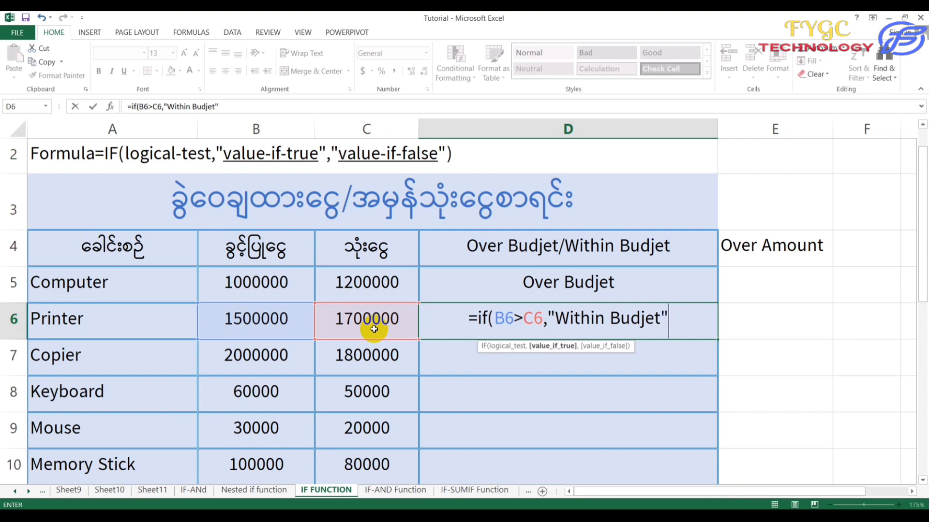
type("\"")
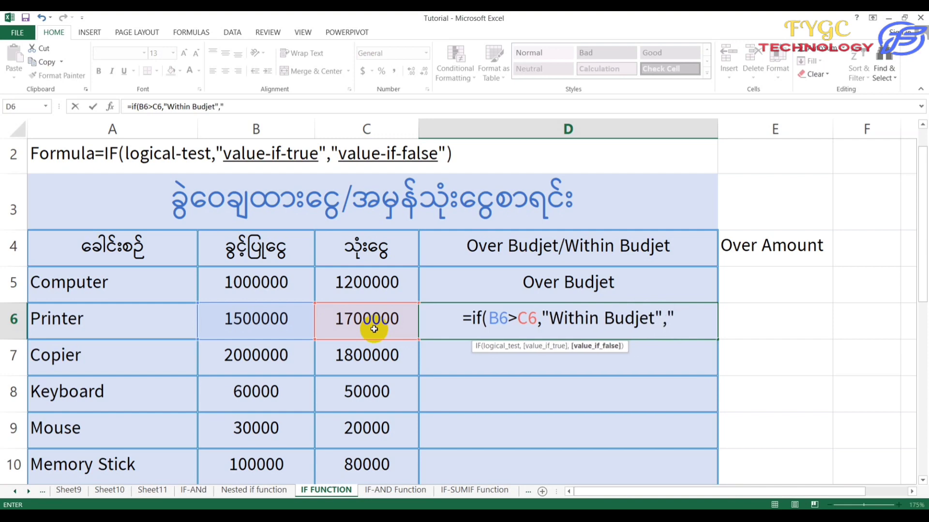
type("Over ")
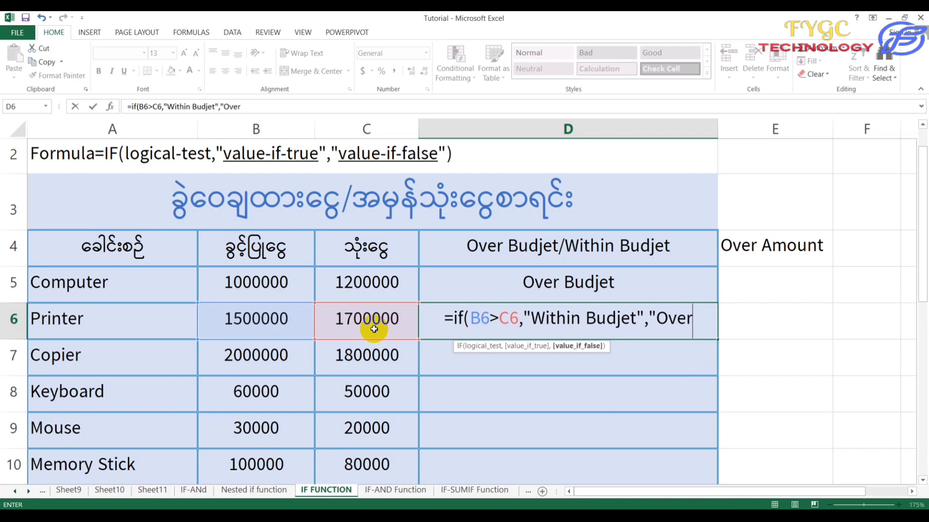
type("Budje")
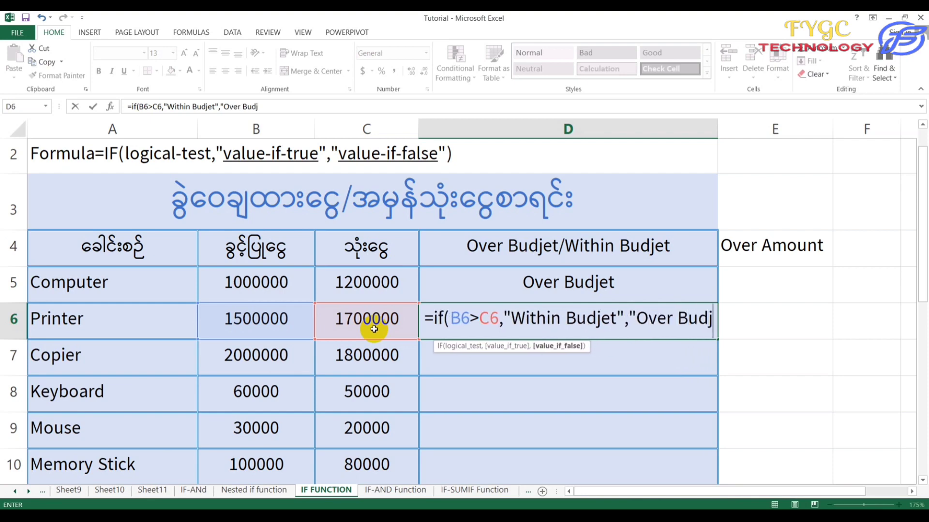
type("t\"")
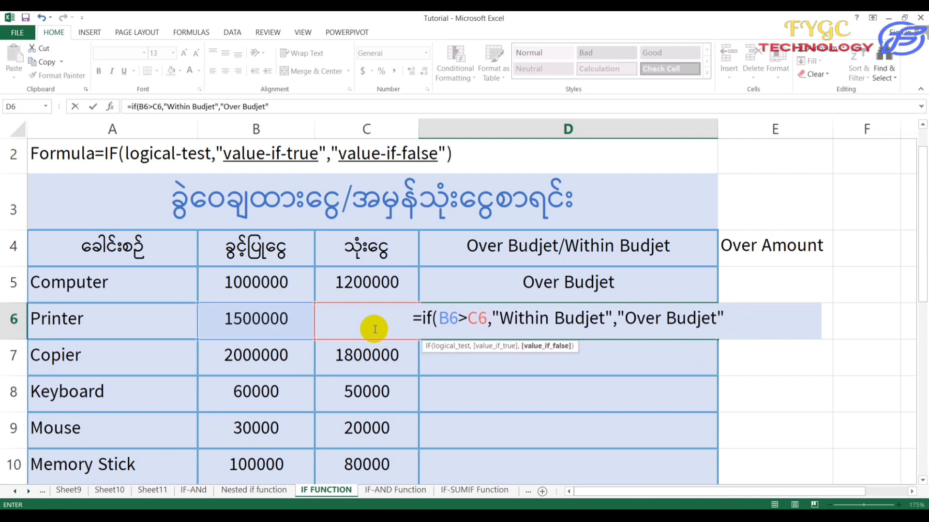
type(")")
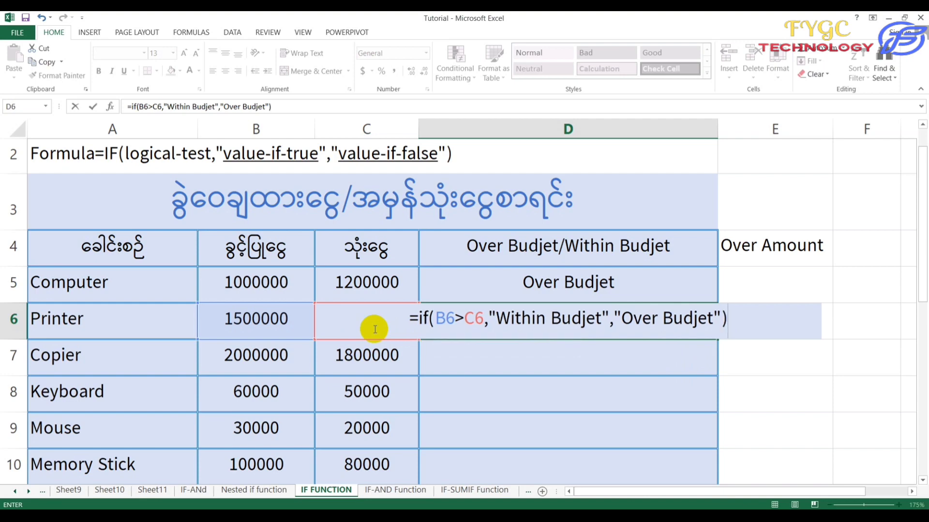
key("Return")
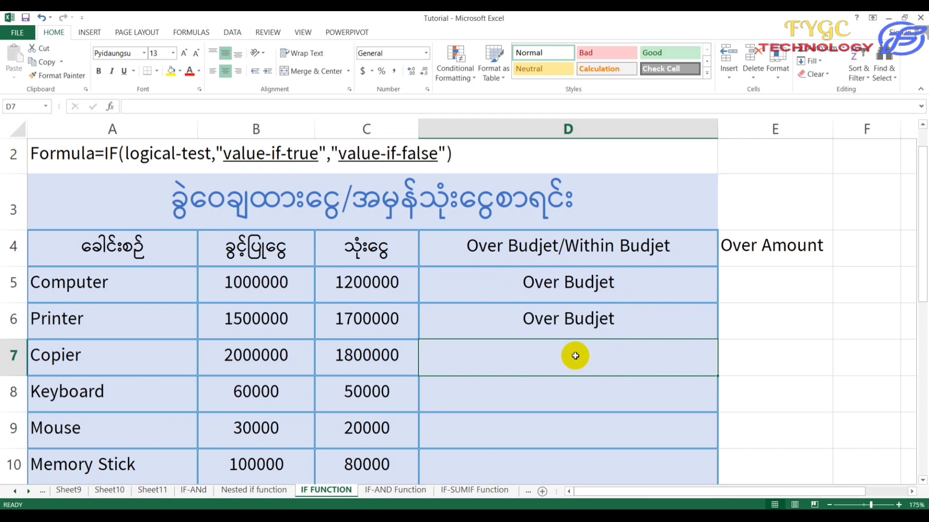
Enter =IF(C7<B7,"Over Budjet","Within Budjet") in D7 for the Copier row.
type("=")
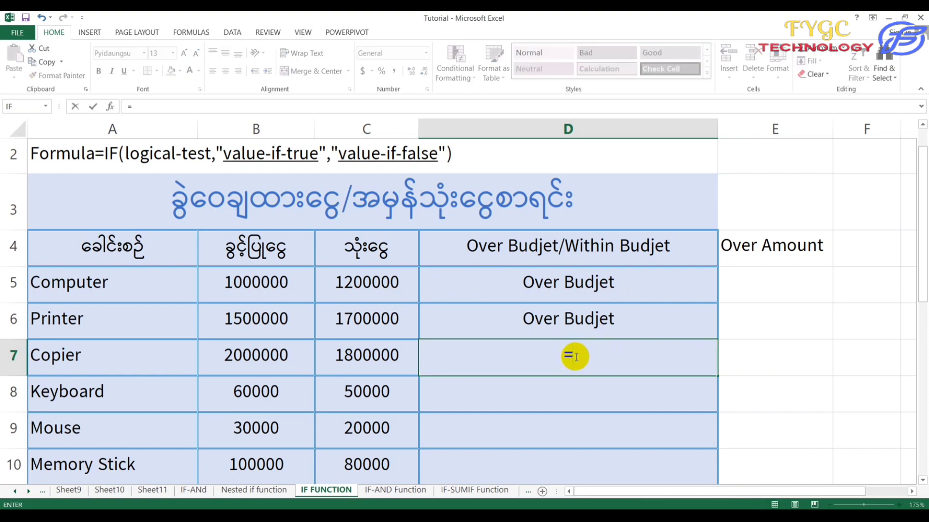
type("if(")
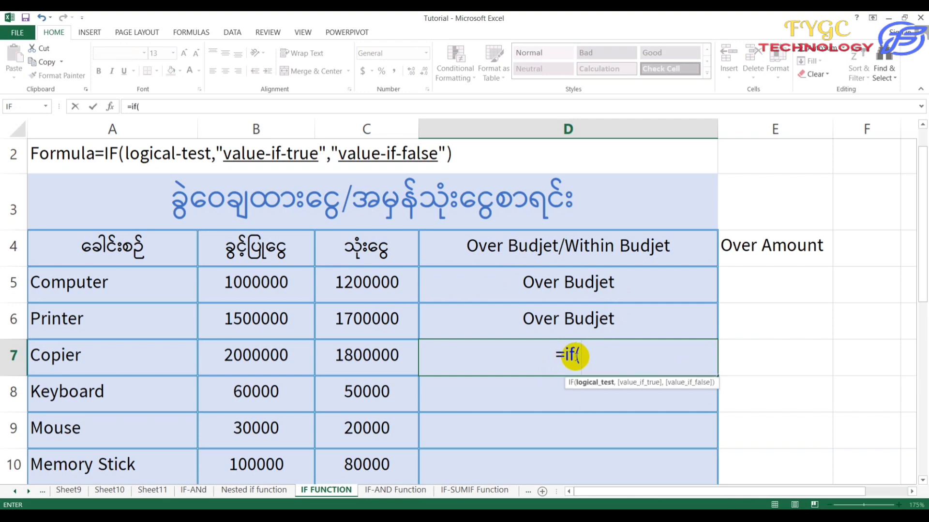
left_click(344, 357)
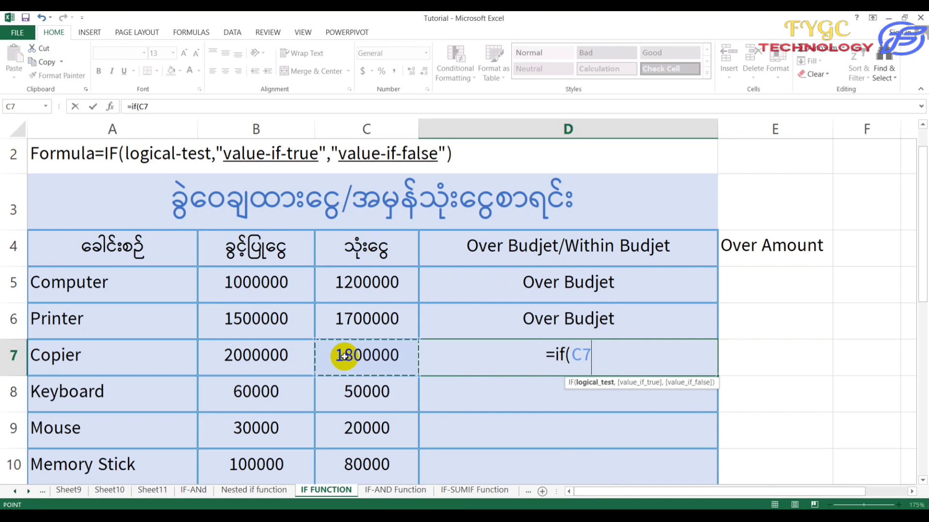
type("<")
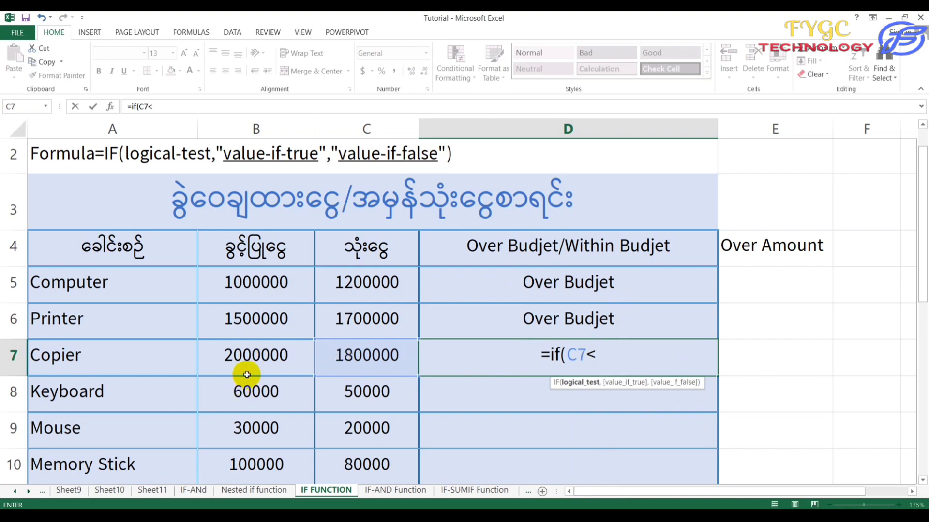
left_click(244, 357)
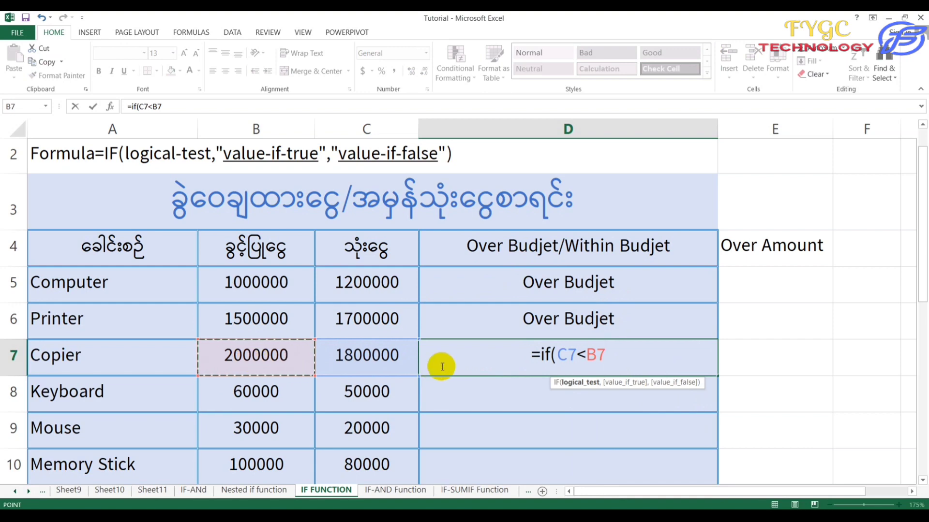
type(",\"")
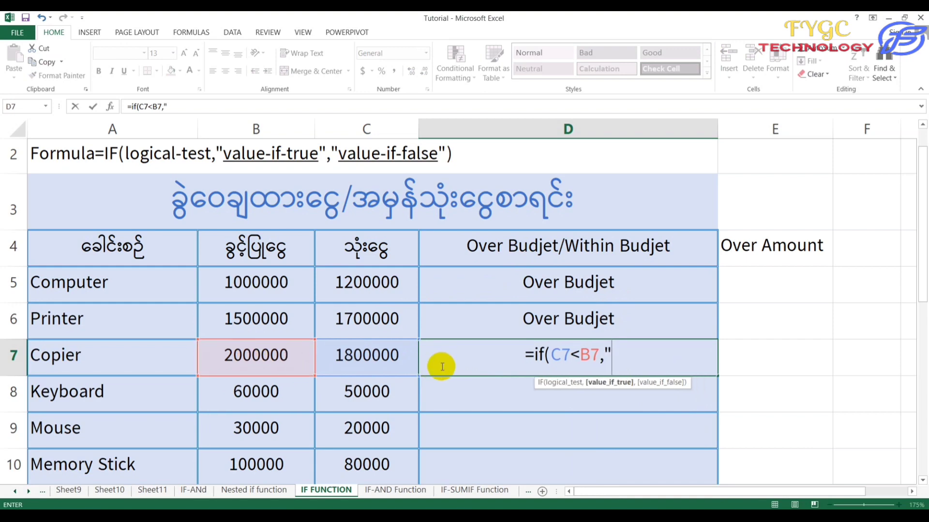
type("W")
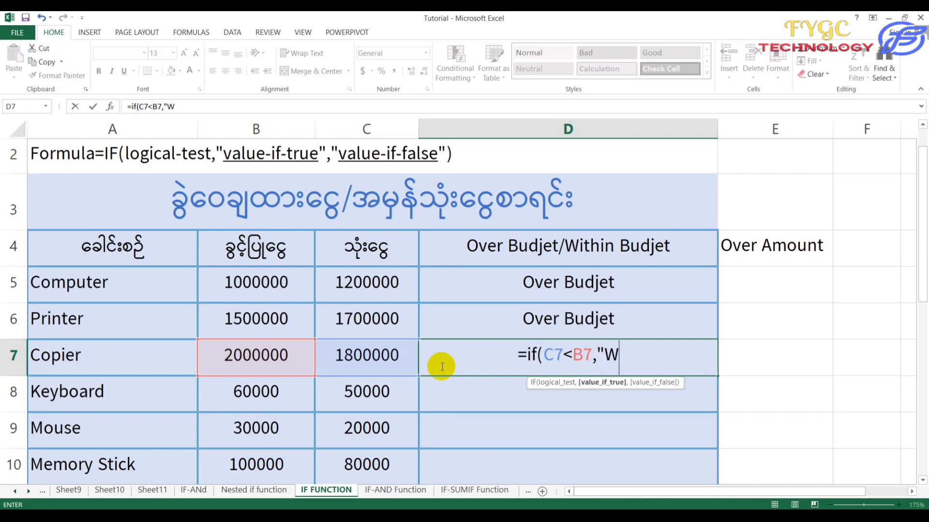
key("BackSpace")
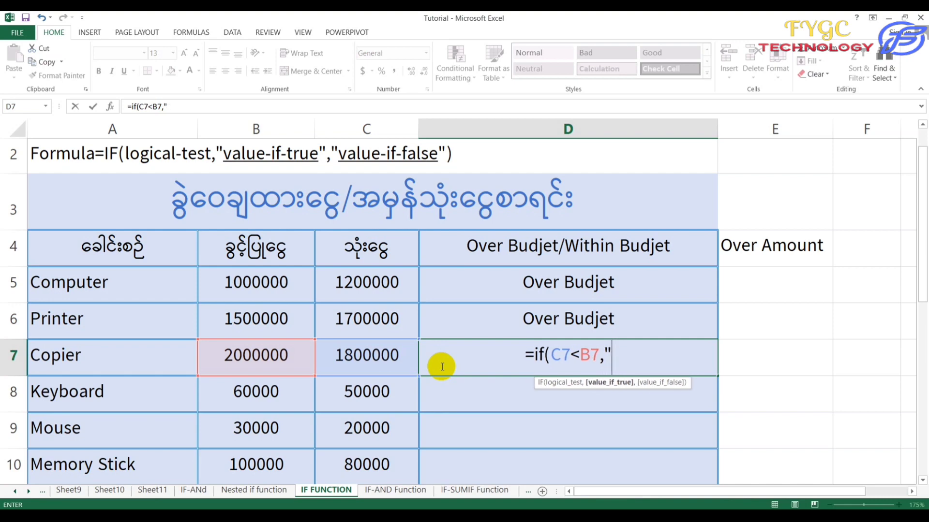
type("Over")
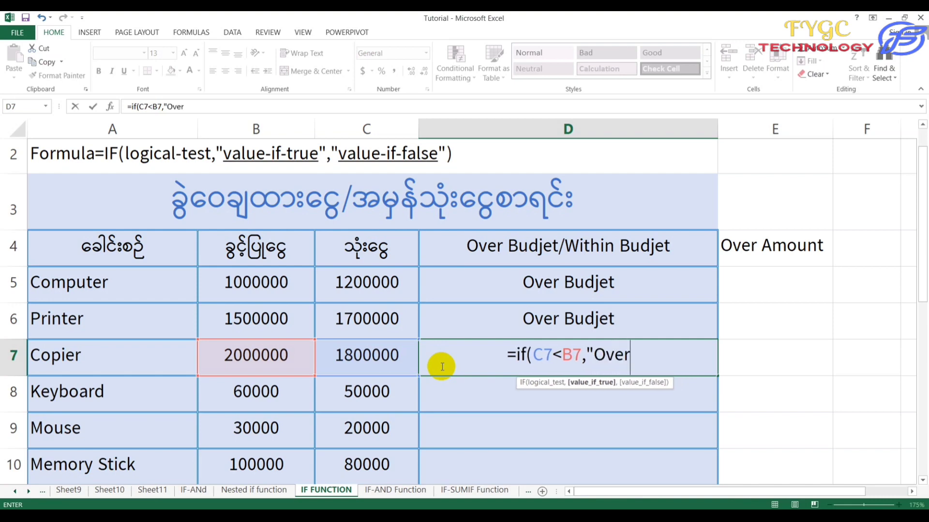
type(" Bud")
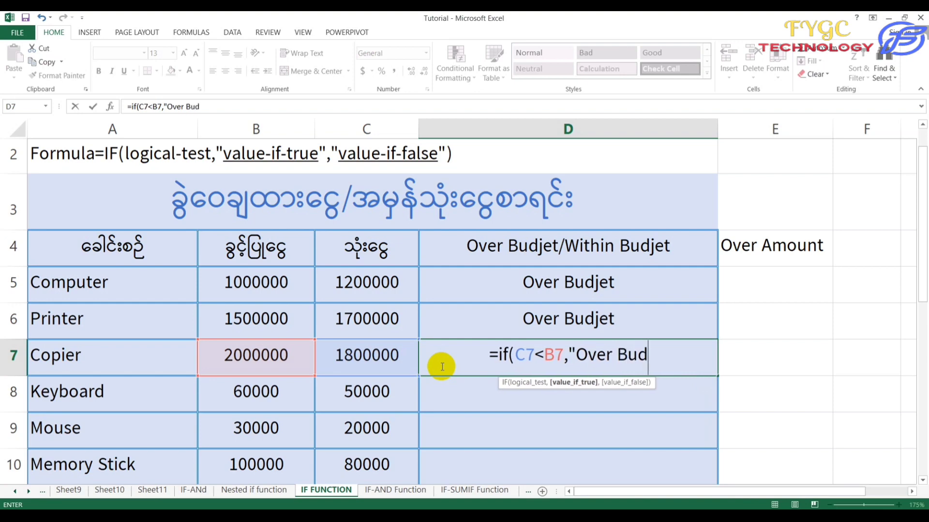
type("jet\"")
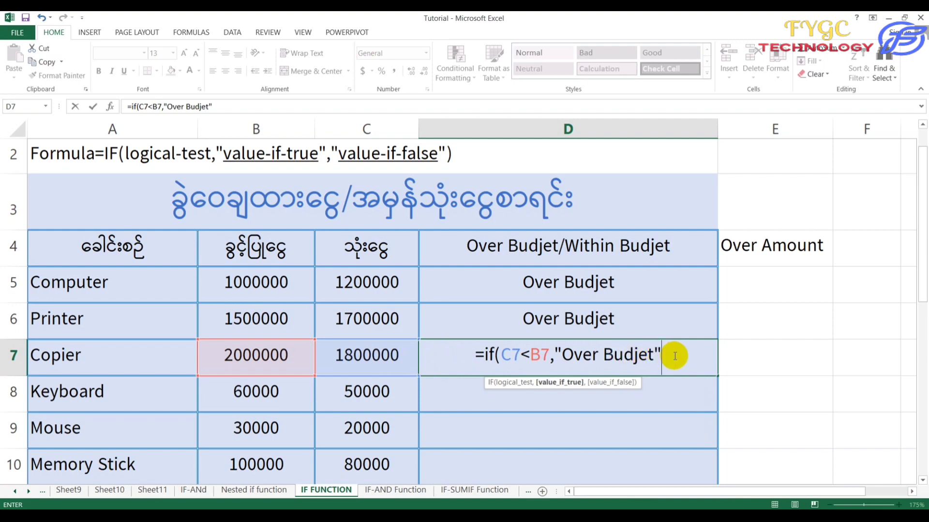
type(",")
type("\"Wi")
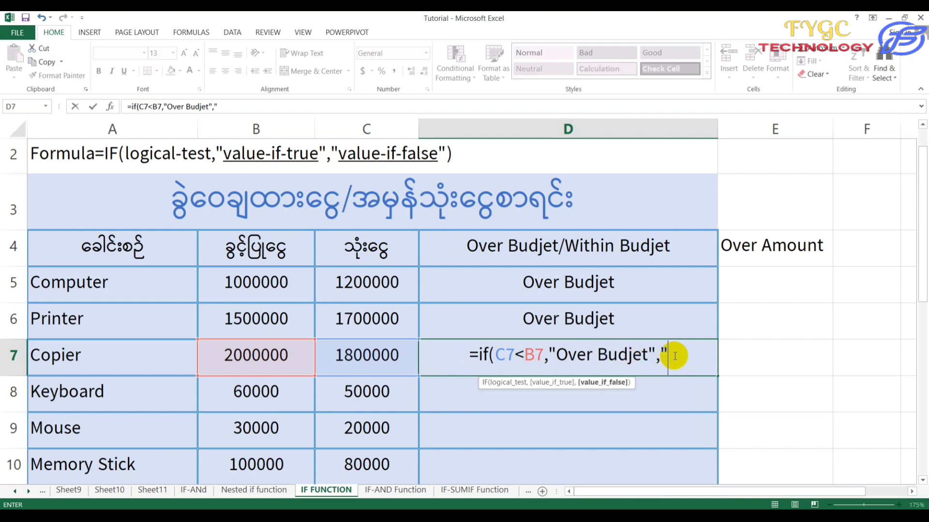
type("th")
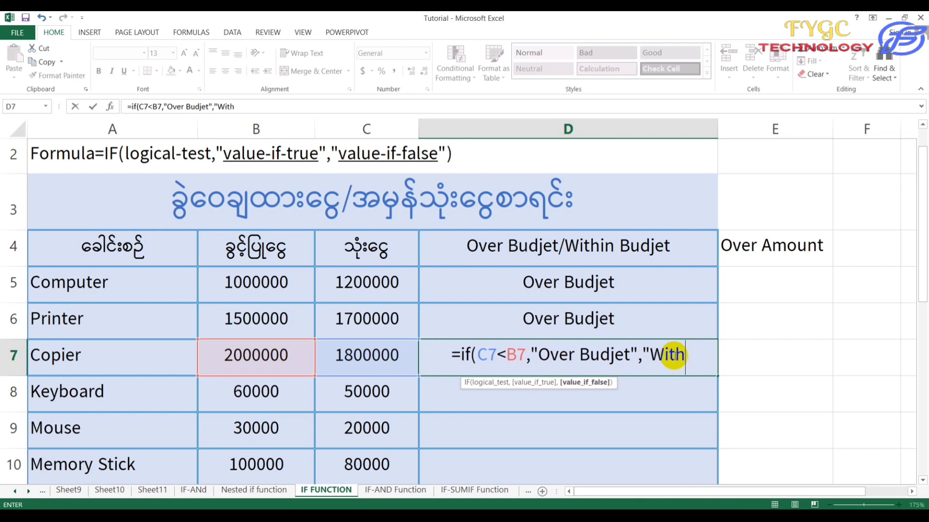
type("in Bu")
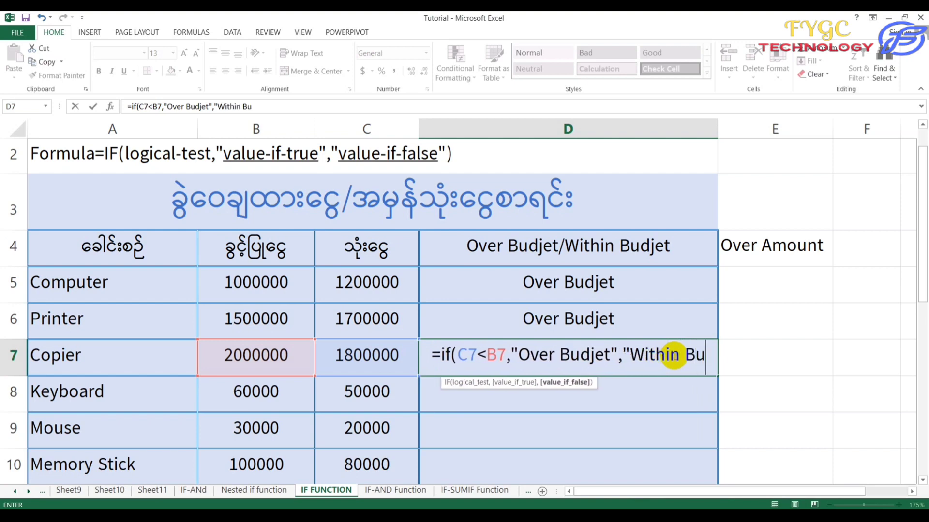
type("djet")
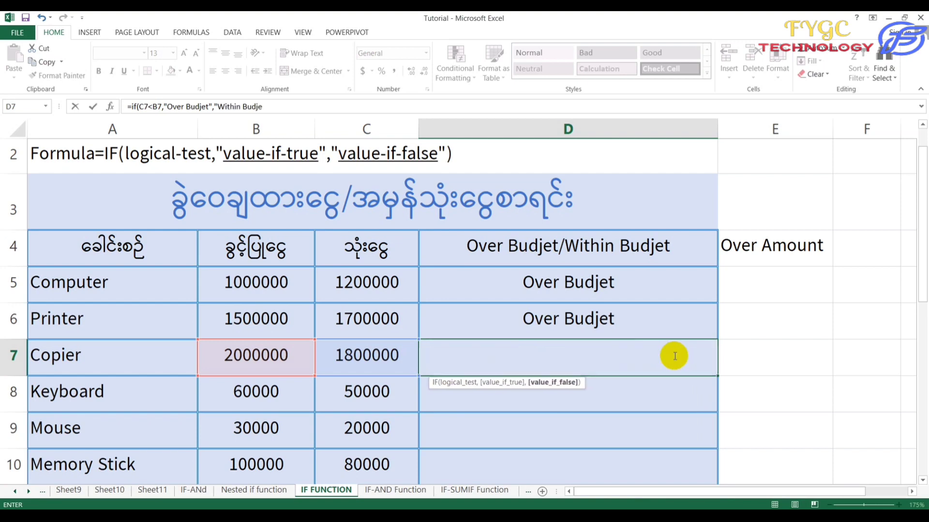
type("\")")
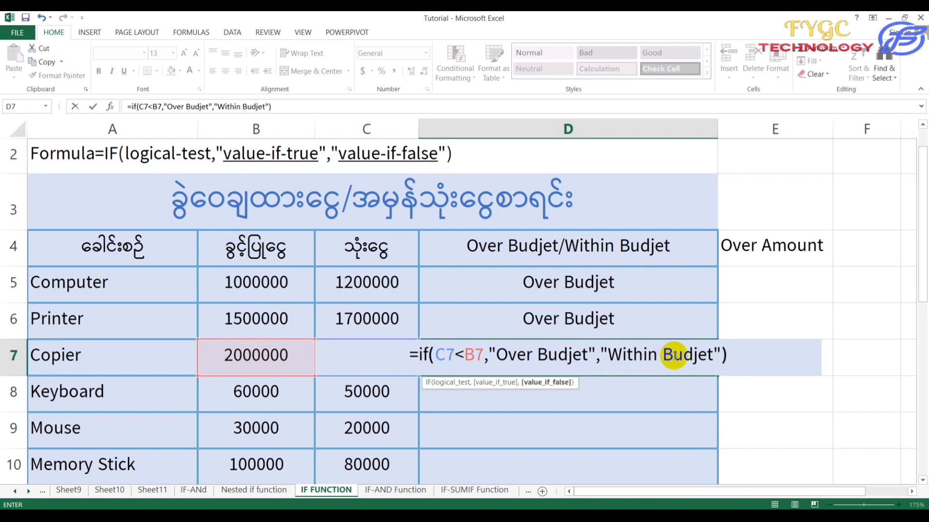
key("Return")
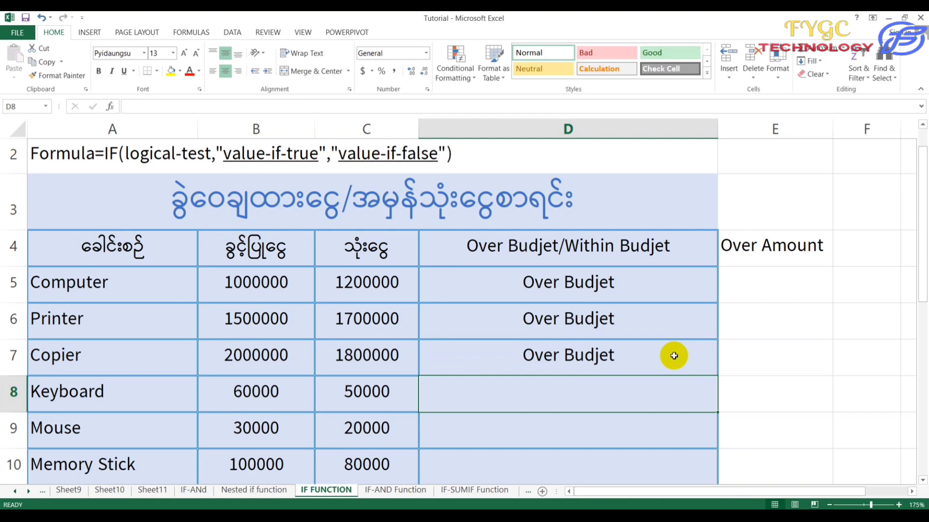
left_click(672, 355)
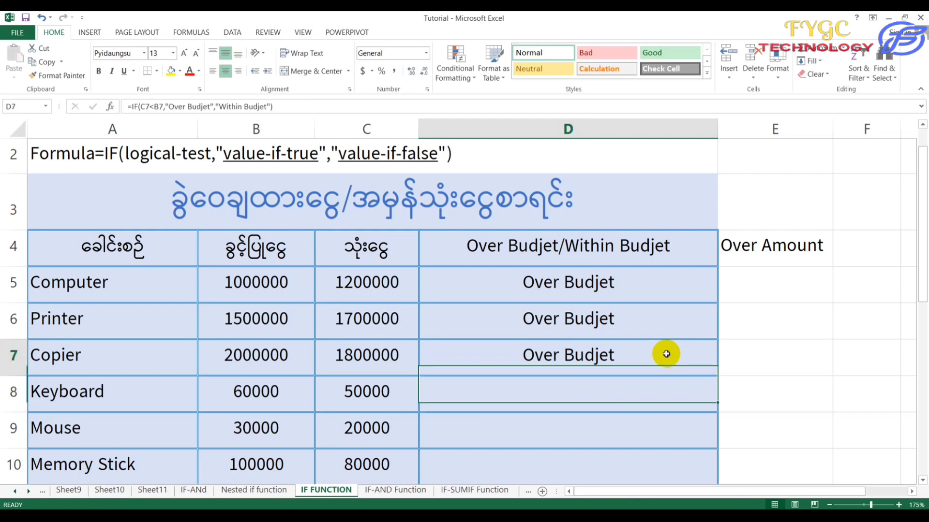
Change D7 to =IF(C7<B7,"Within Budjet","Over Budjet") so Copier shows Within Budjet.
double_click(634, 354)
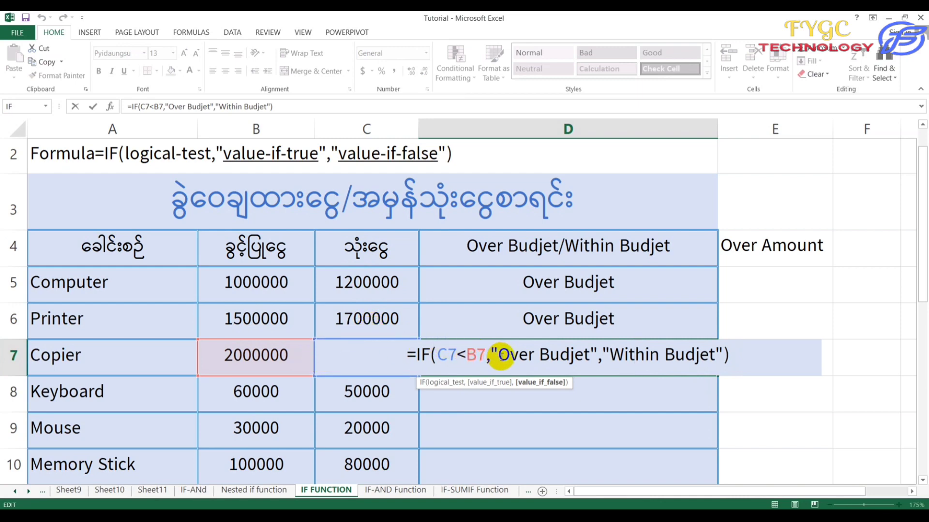
left_click_drag(498, 355, 588, 361)
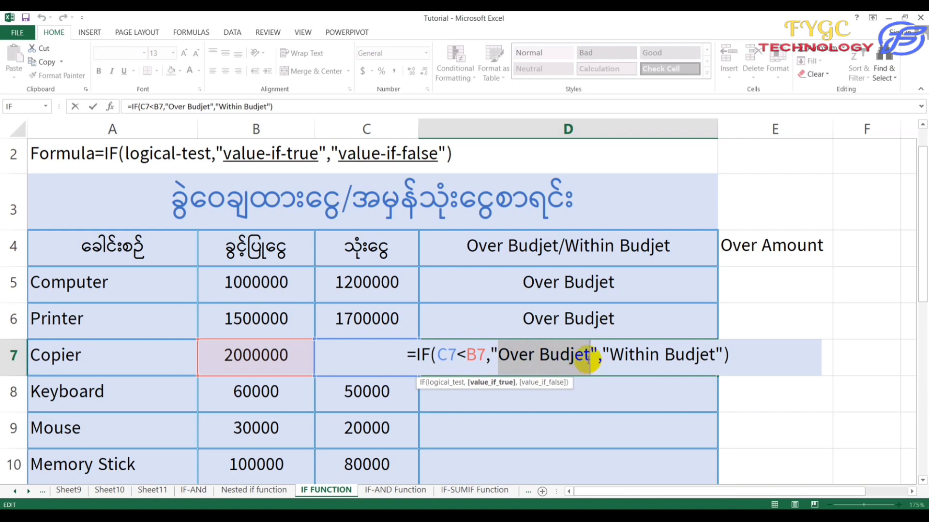
type("E")
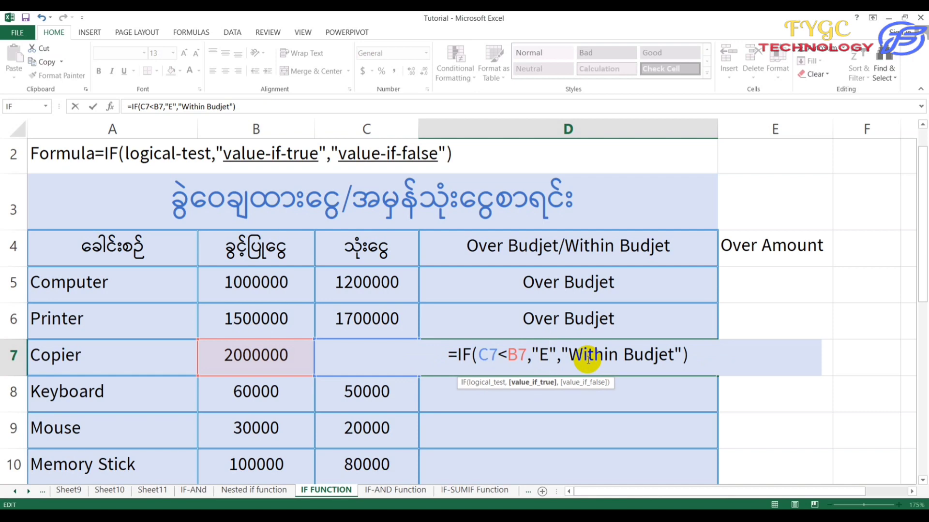
key("BackSpace")
type("Within")
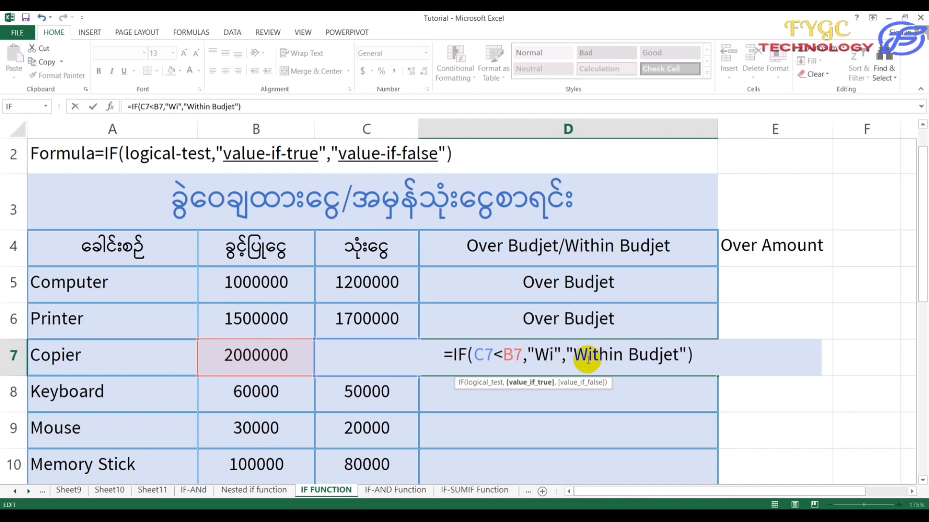
type(" Budj")
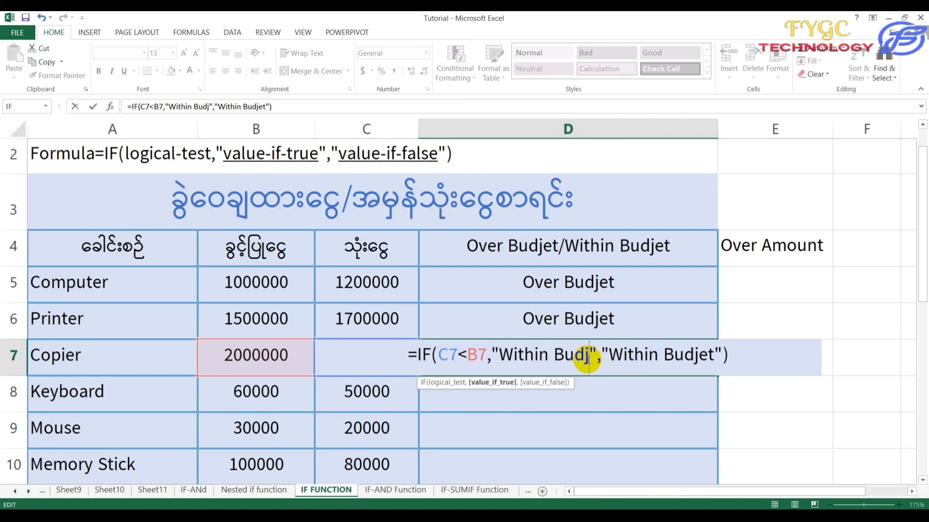
type("et")
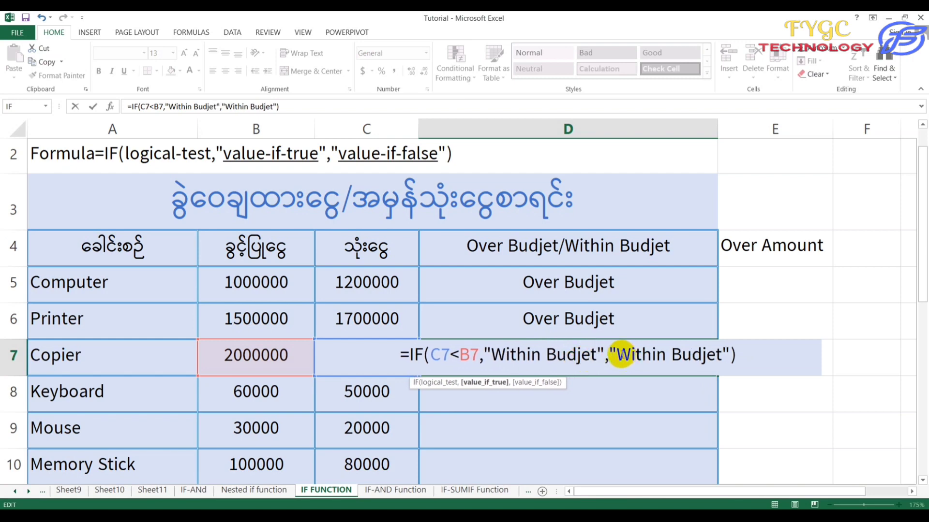
left_click_drag(616, 354, 665, 355)
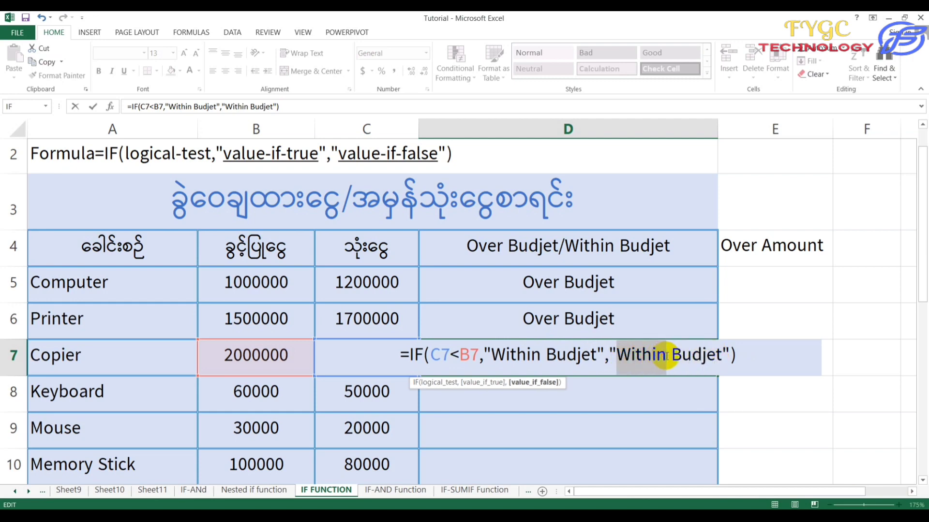
type("Over")
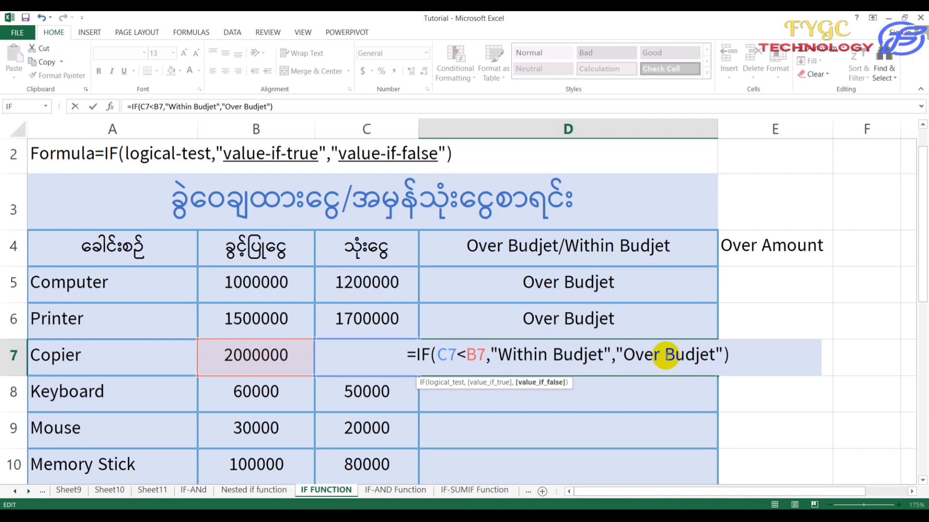
key("Return")
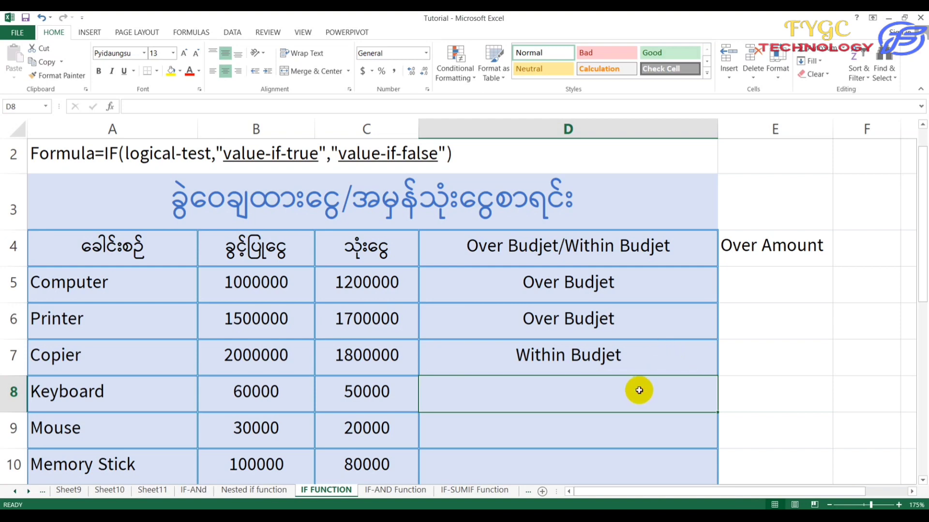
left_click(636, 355)
left_click(633, 386)
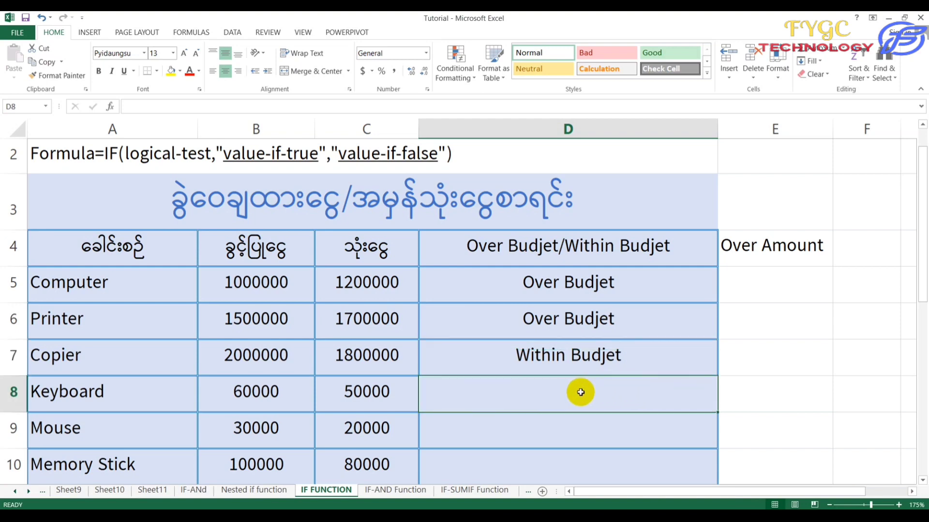
scroll(571, 392, "down", 1)
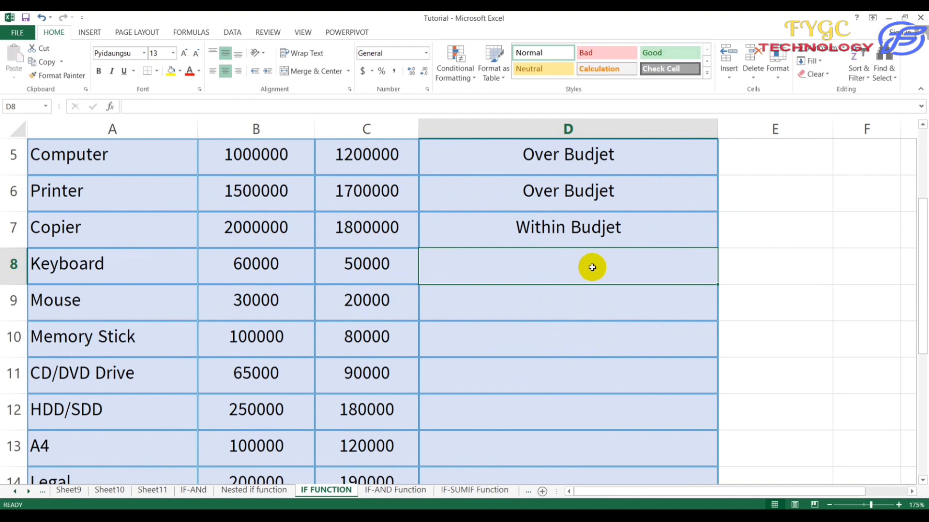
scroll(592, 267, "down", 1)
scroll(591, 266, "up", 1)
scroll(580, 276, "up", 1)
scroll(280, 315, "up", 1)
scroll(255, 323, "down", 2)
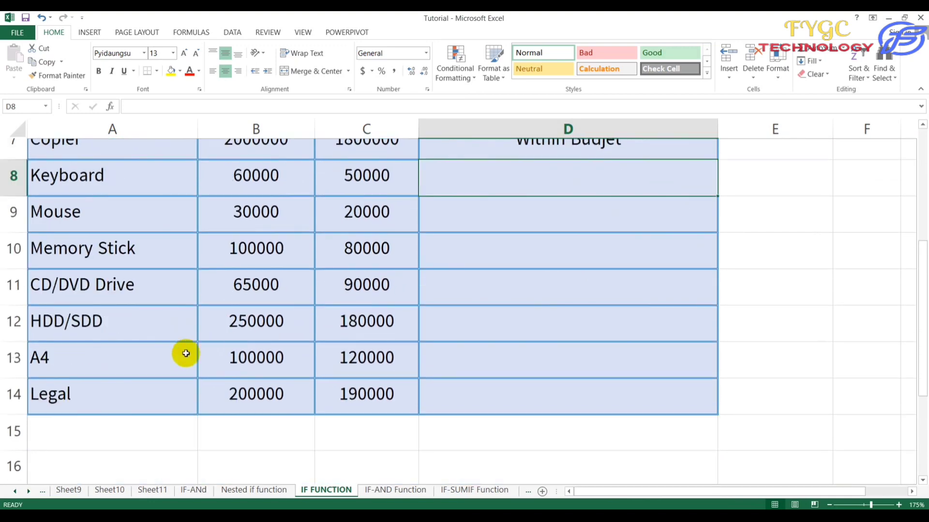
scroll(153, 360, "up", 2)
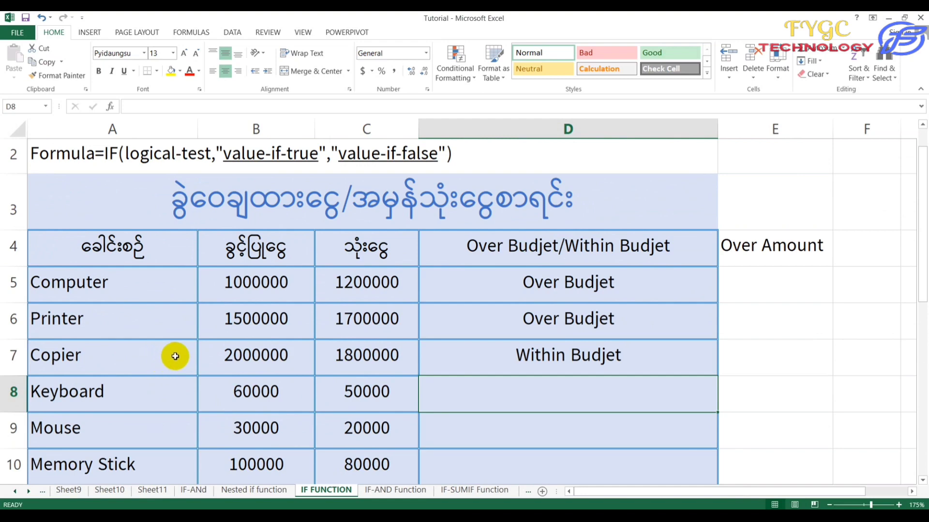
scroll(175, 356, "down", 1)
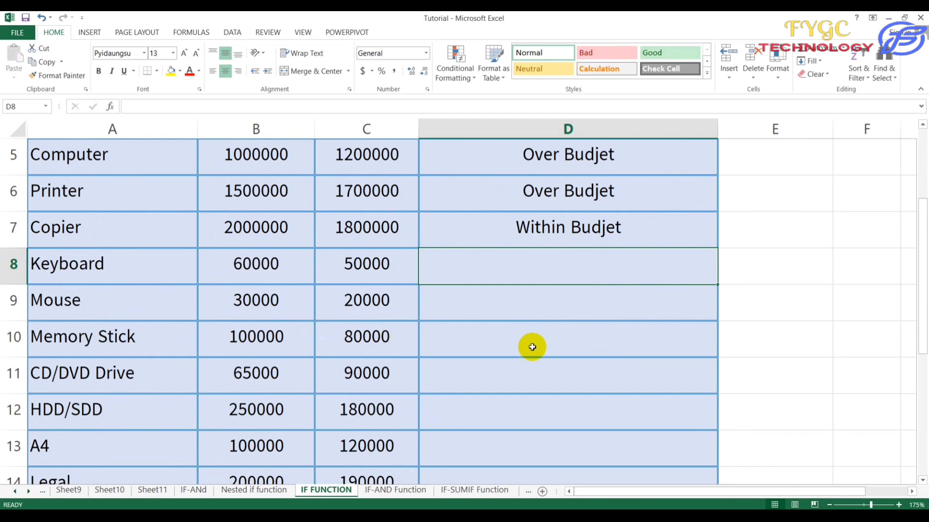
scroll(389, 393, "up", 1)
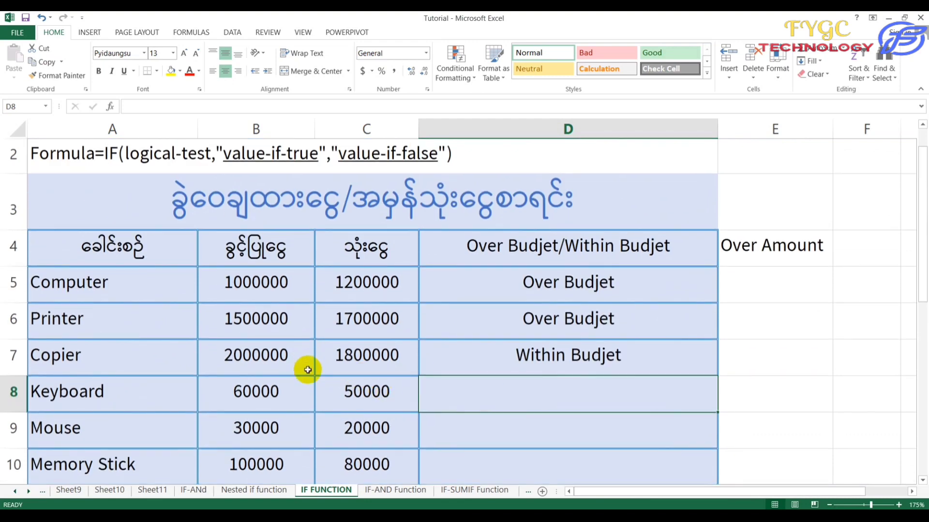
scroll(390, 329, "down", 1)
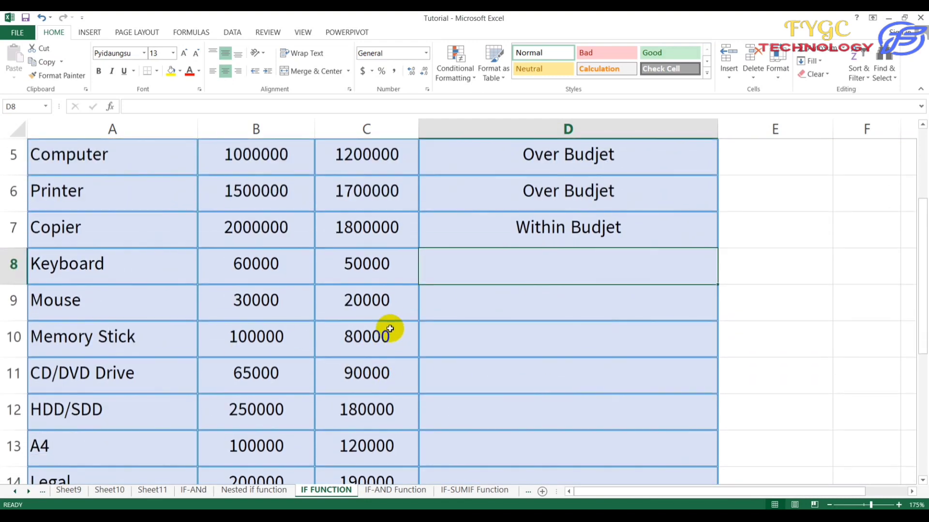
scroll(389, 329, "up", 1)
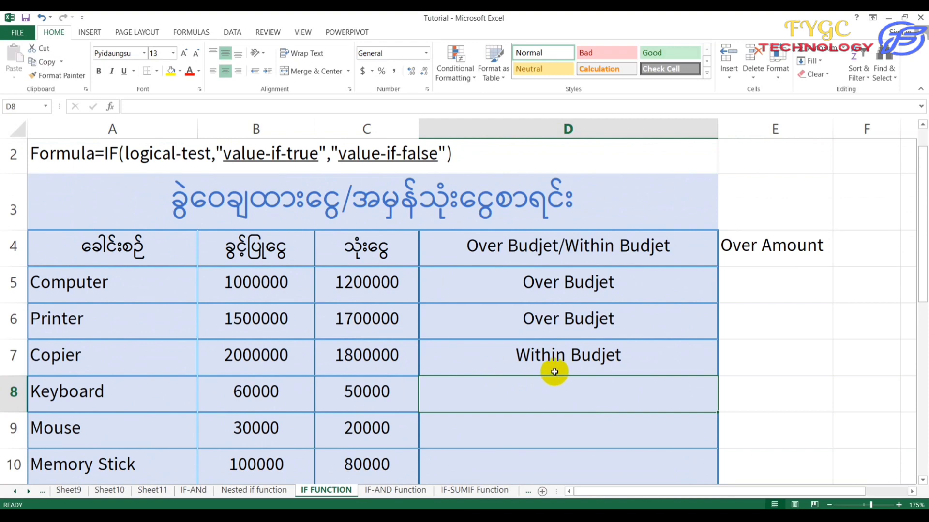
scroll(555, 372, "down", 1)
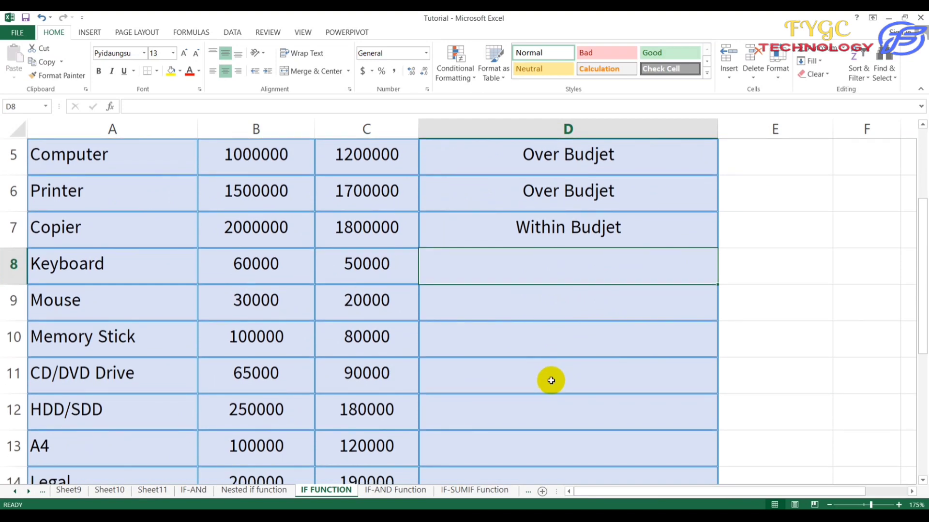
scroll(551, 380, "up", 1)
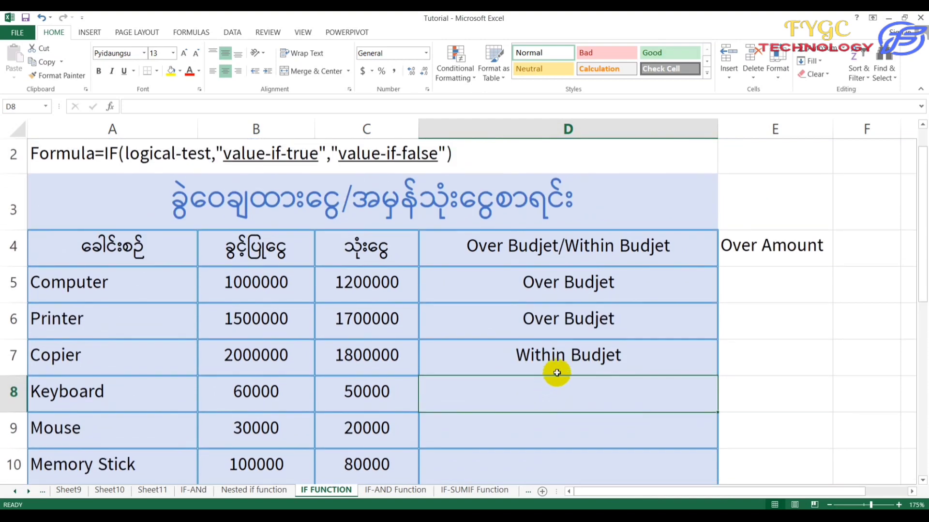